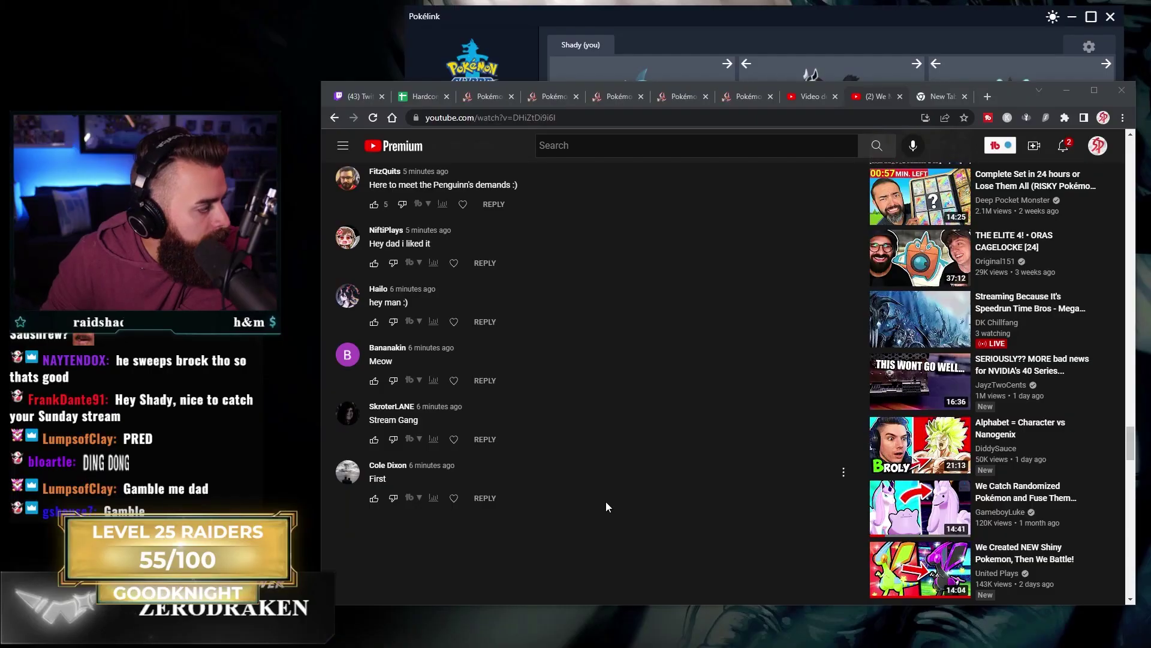
scroll(606, 500, up, 2)
scroll(441, 393, up, 1)
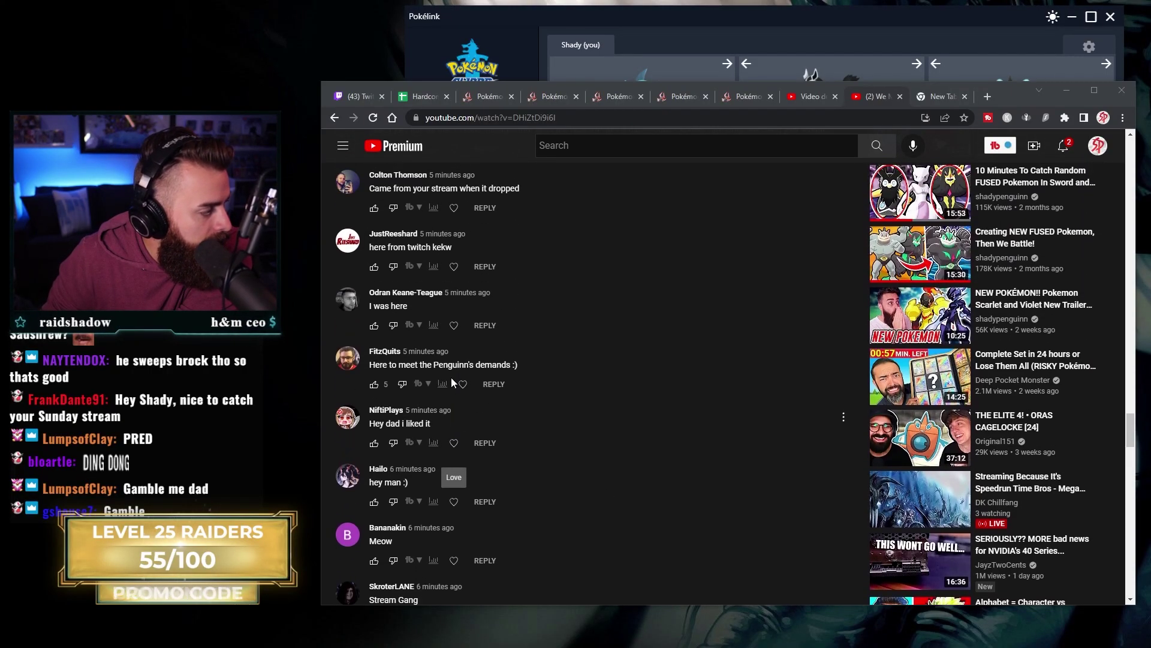
scroll(423, 364, up, 1)
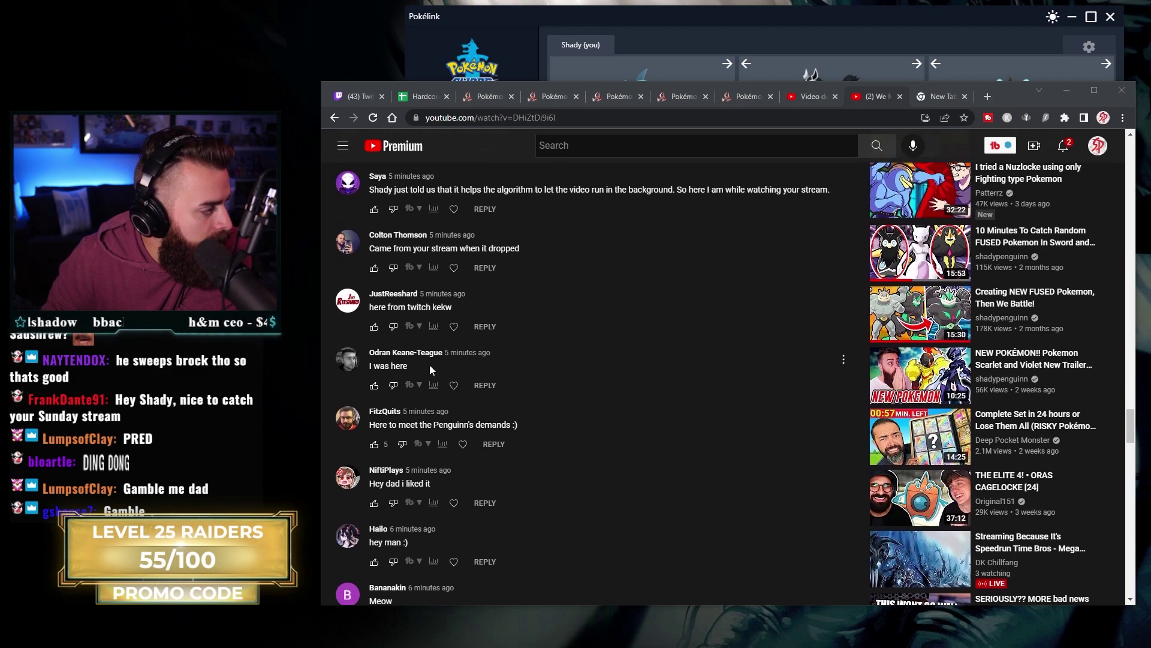
scroll(441, 373, up, 1)
scroll(458, 382, up, 1)
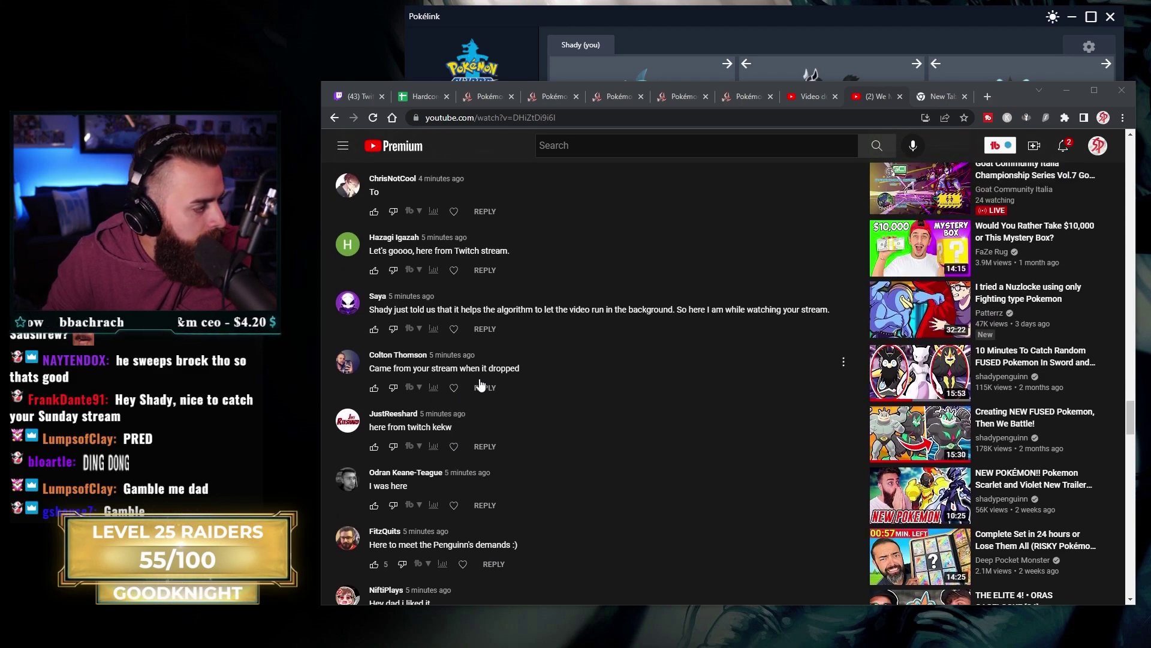
scroll(480, 386, up, 1)
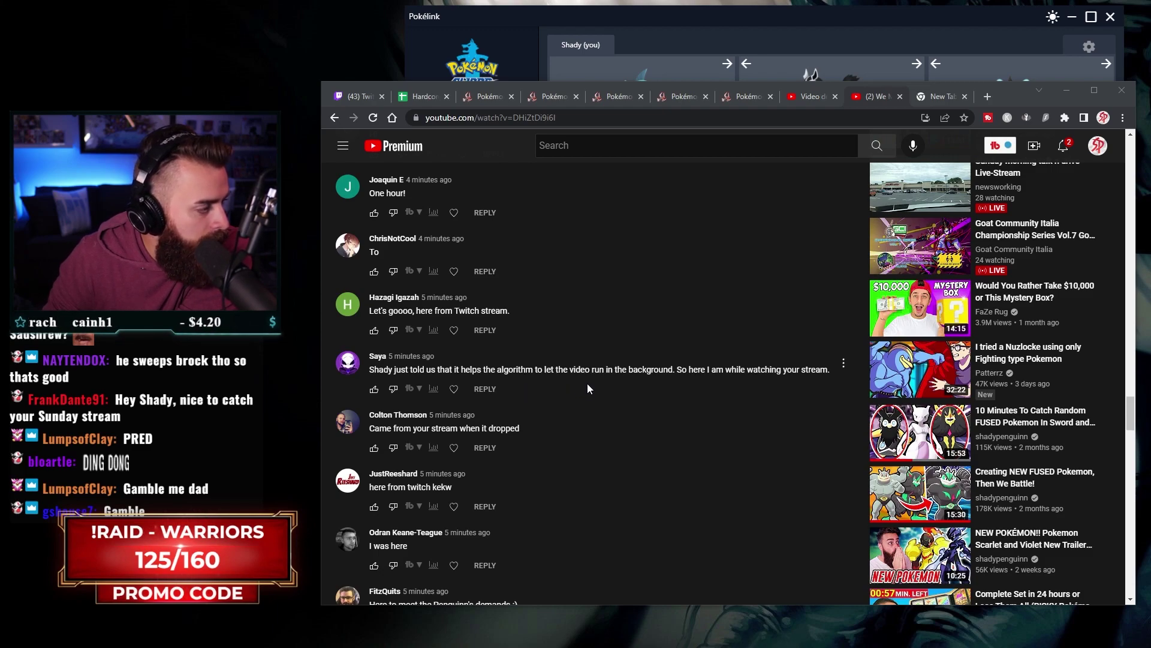
scroll(567, 391, up, 1)
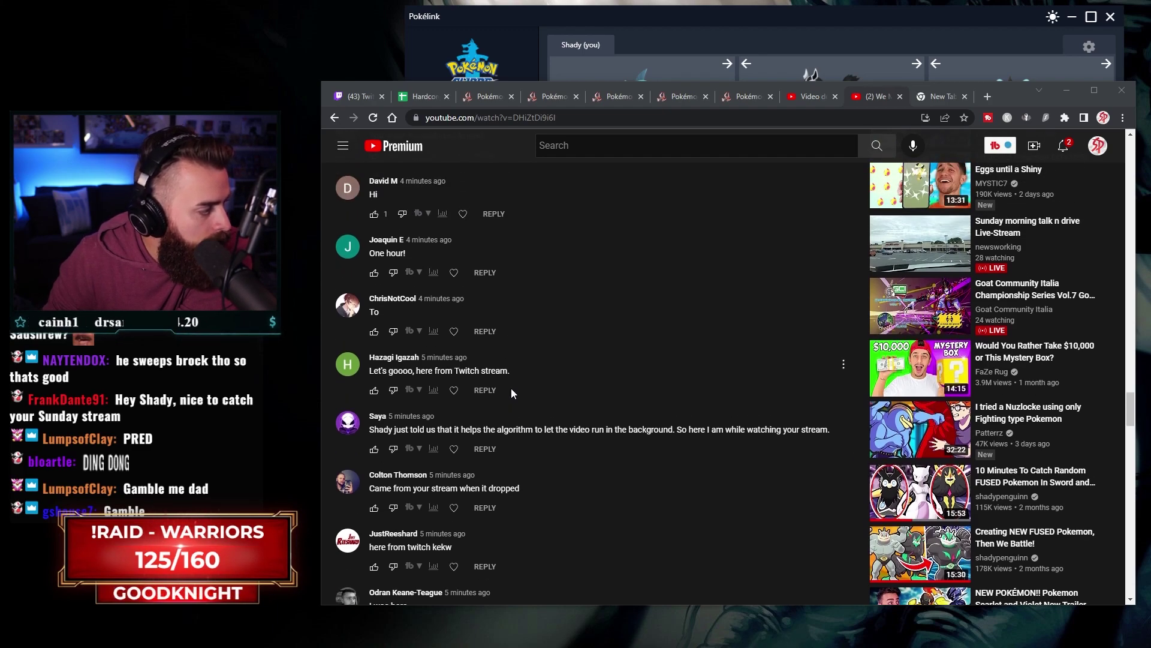
scroll(511, 388, up, 1)
scroll(418, 385, up, 1)
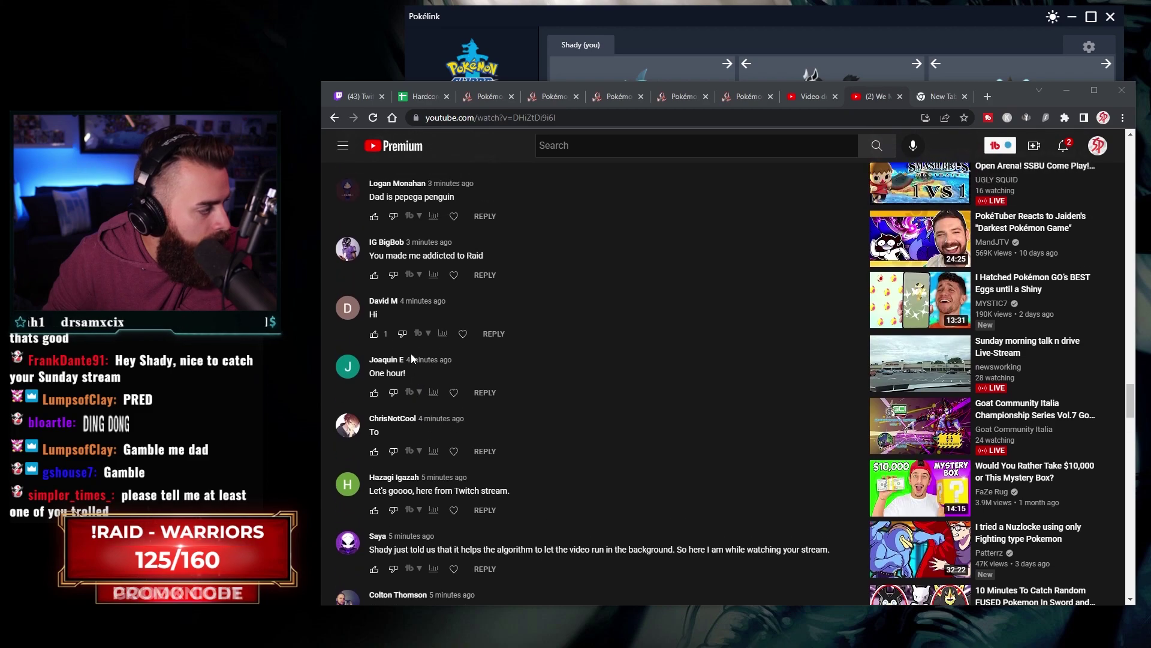
scroll(423, 369, up, 1)
scroll(445, 396, up, 1)
scroll(464, 423, up, 1)
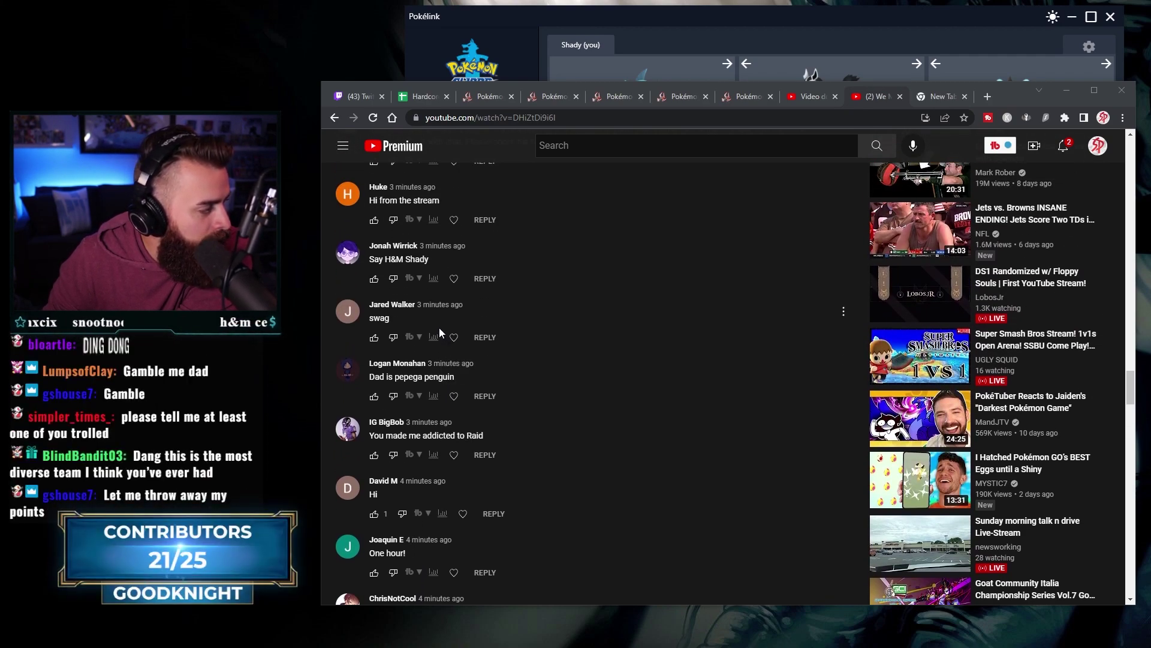
scroll(407, 323, up, 1)
scroll(416, 349, up, 2)
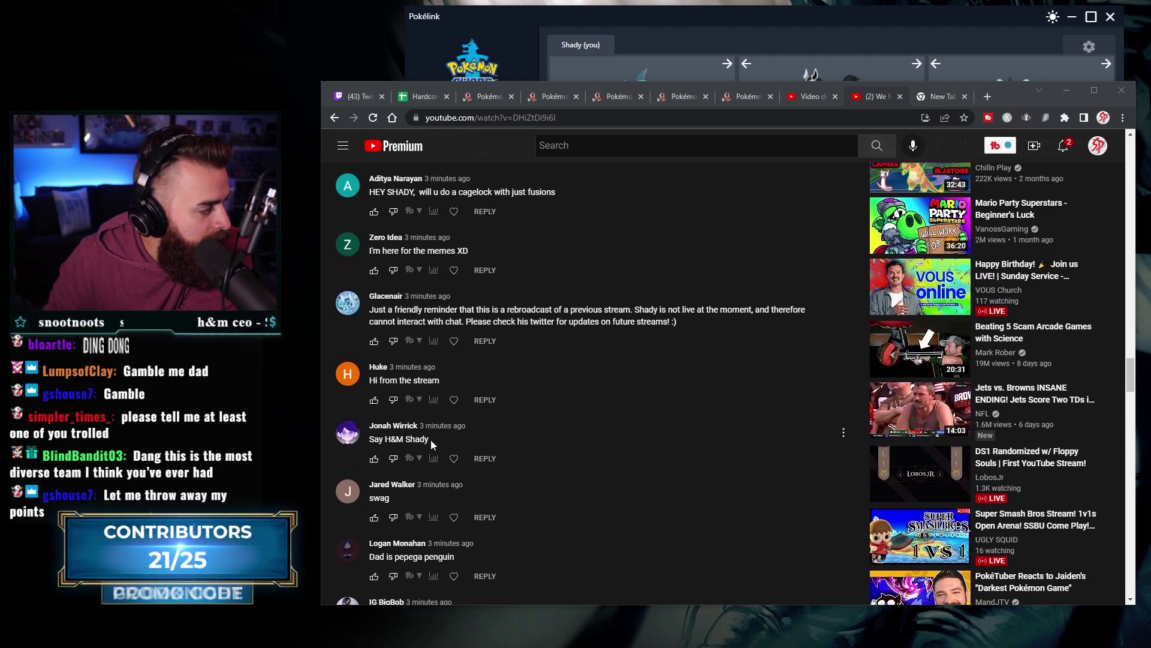
scroll(445, 387, up, 1)
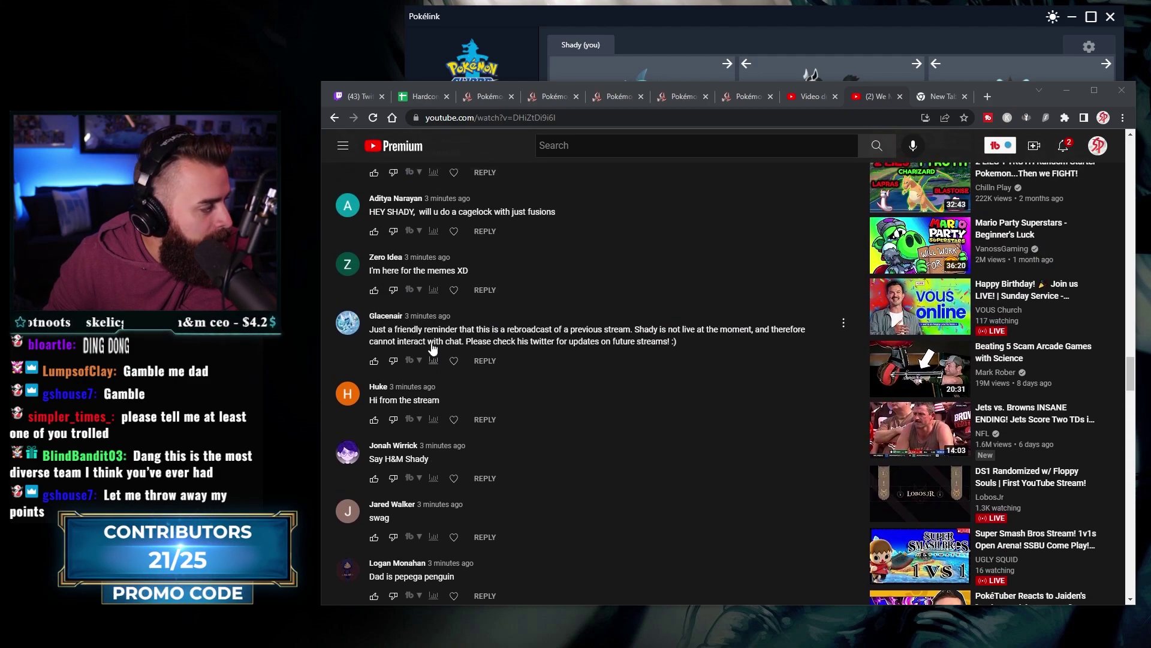
scroll(483, 386, up, 1)
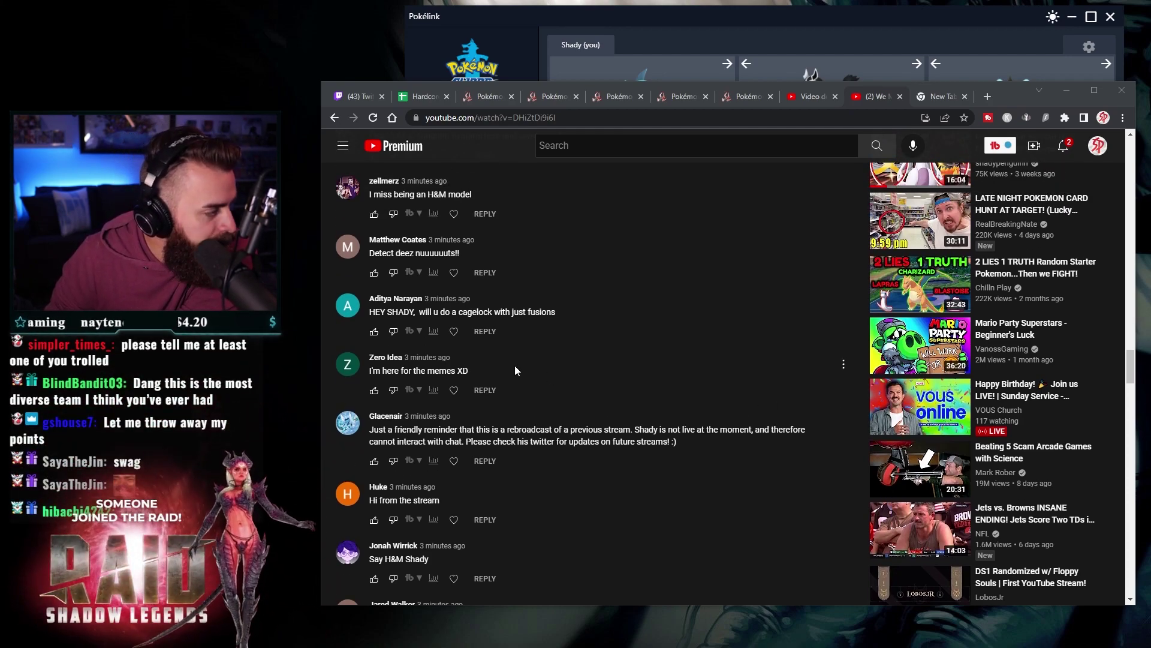
scroll(515, 366, up, 1)
scroll(477, 379, up, 1)
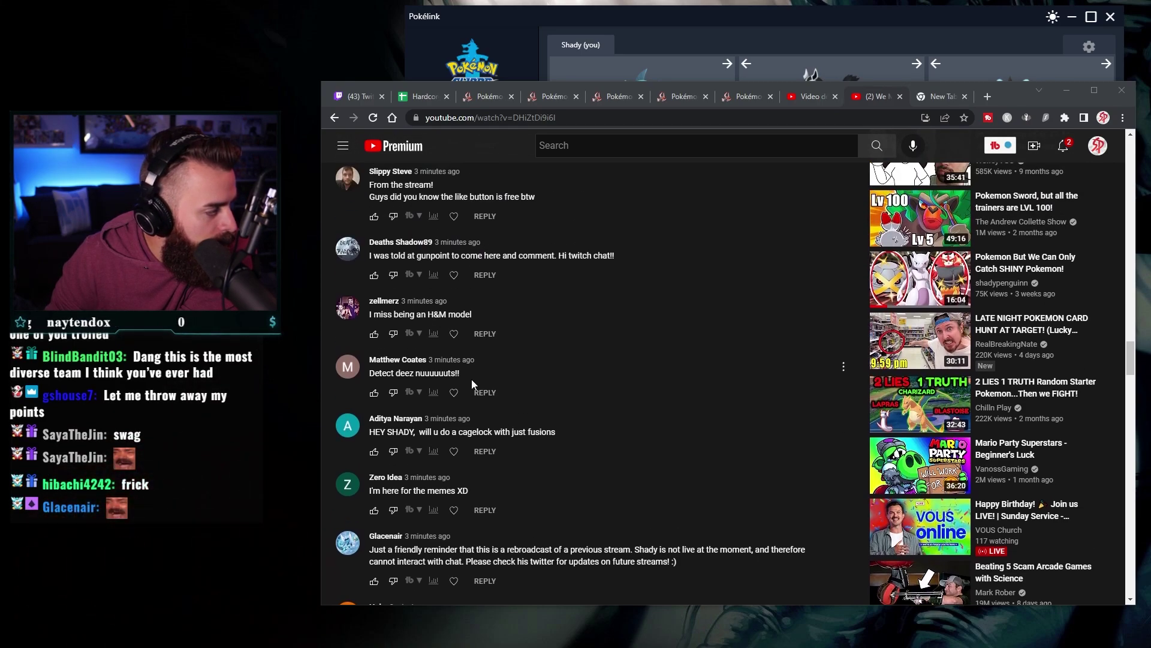
scroll(478, 367, up, 1)
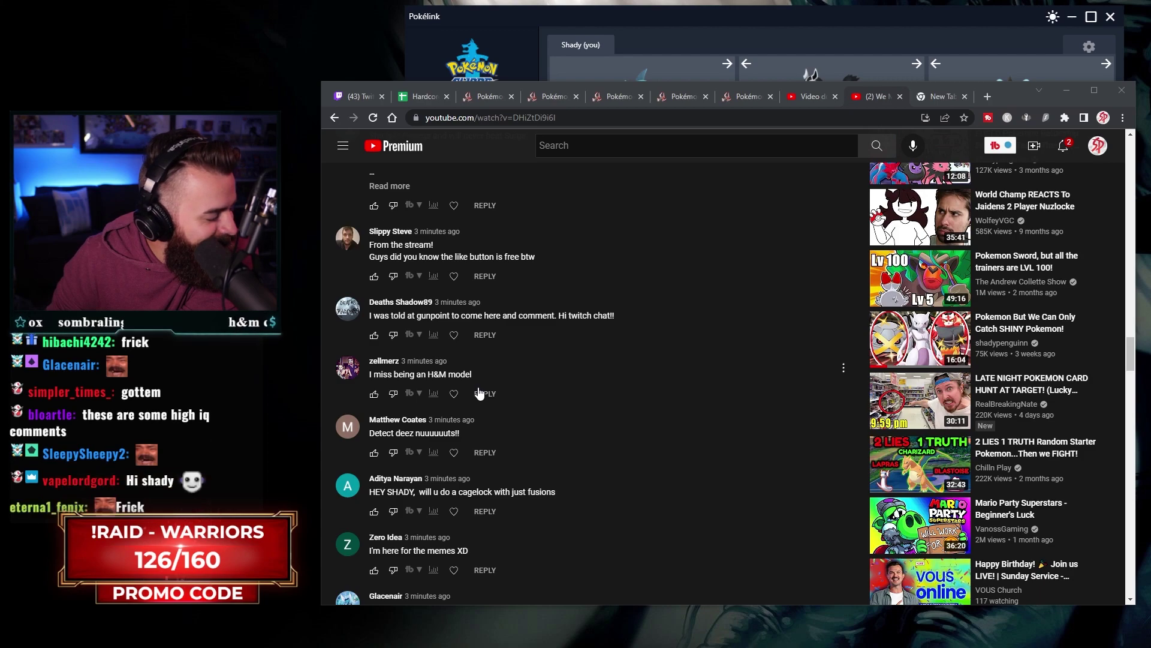
scroll(482, 393, up, 1)
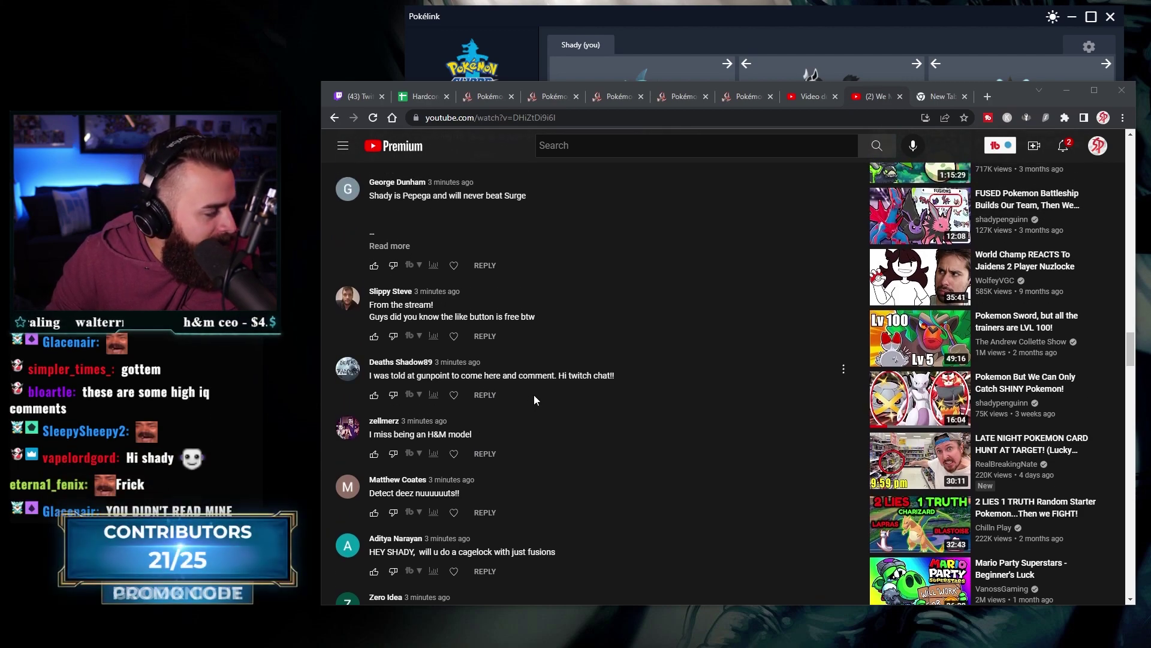
scroll(558, 392, up, 2)
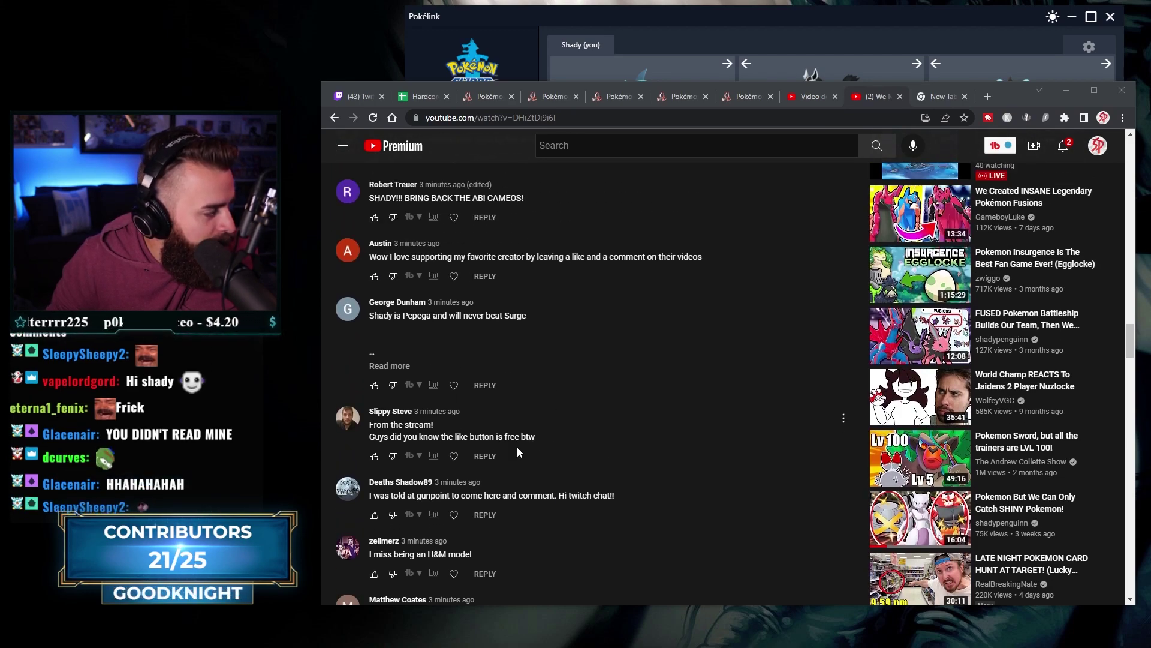
Step: Like the 'like button is free' comment and expand the 'From the stream!' comment's full text
click(374, 455)
scroll(576, 441, up, 1)
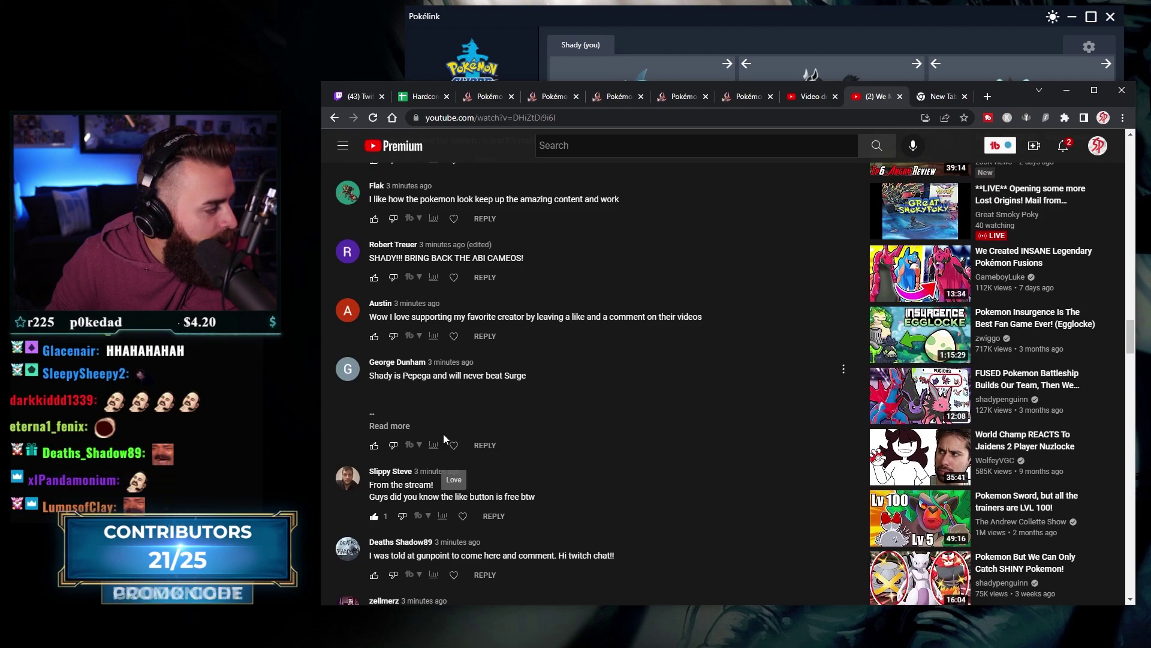
click(389, 426)
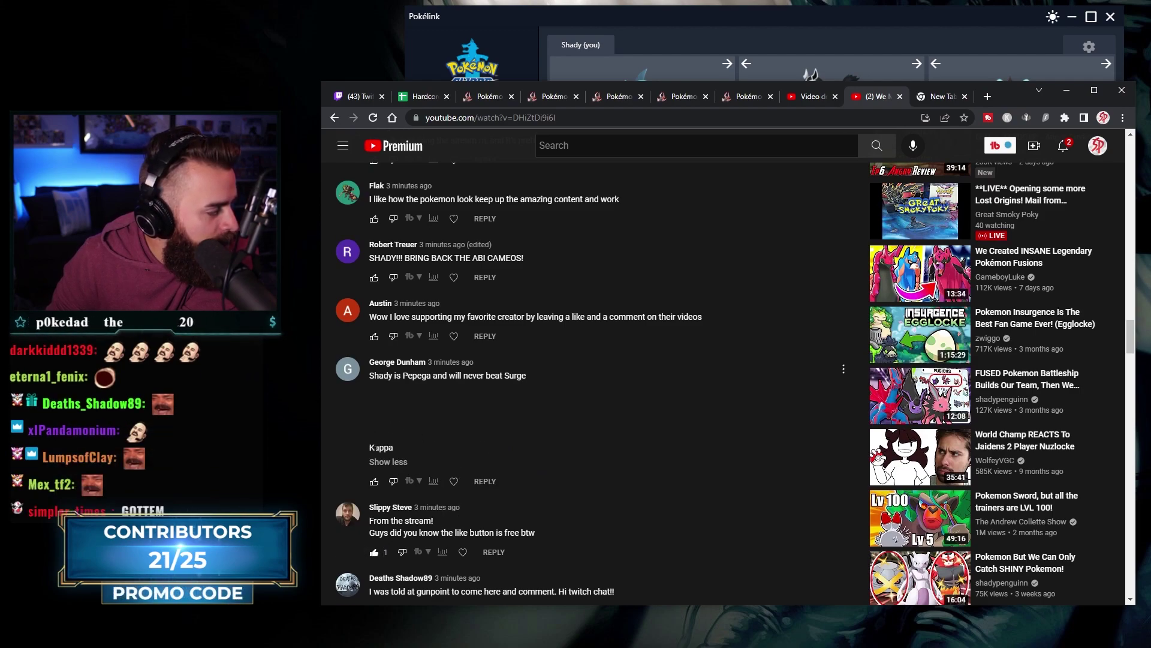
scroll(431, 457, up, 1)
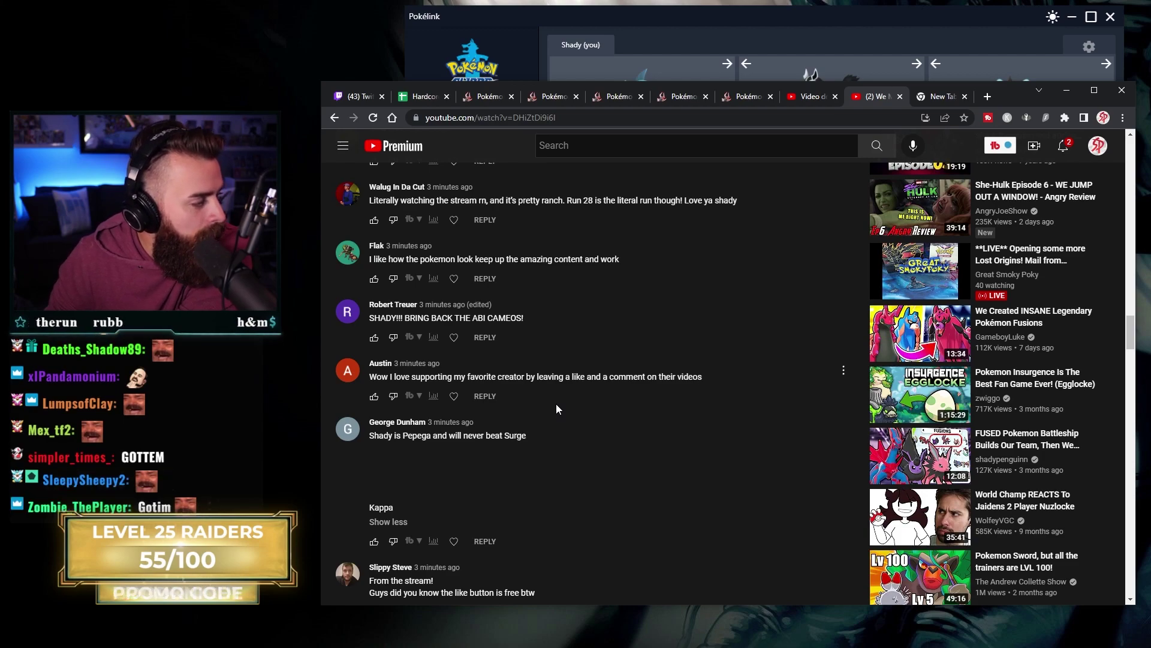
scroll(544, 404, up, 1)
scroll(504, 395, up, 1)
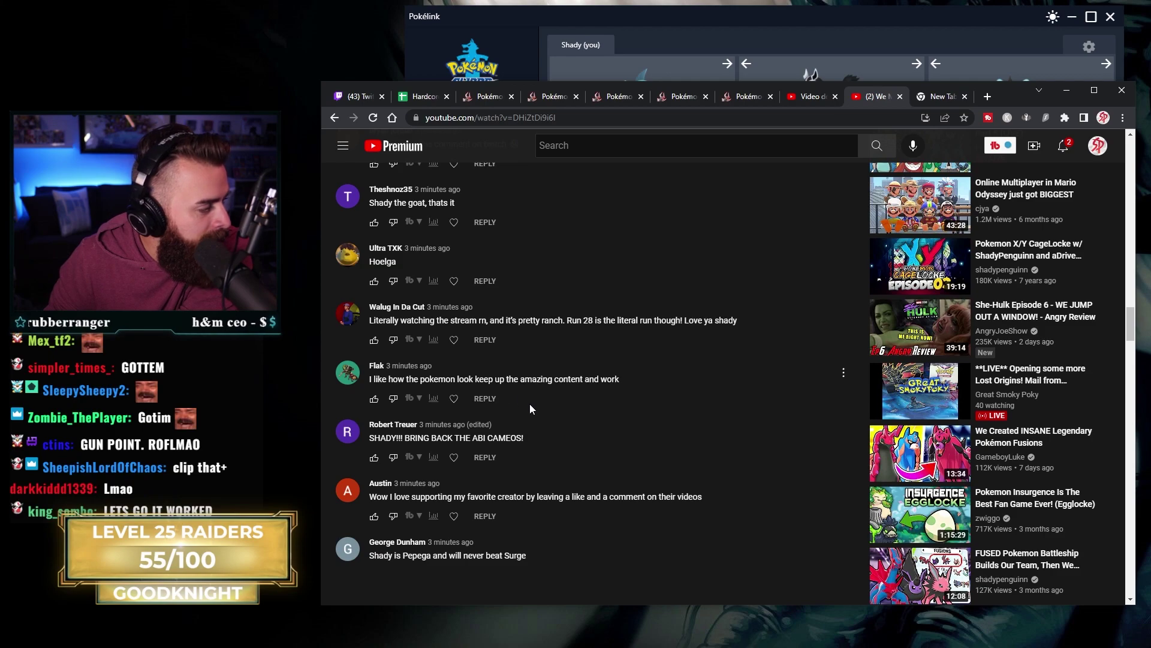
scroll(603, 390, up, 1)
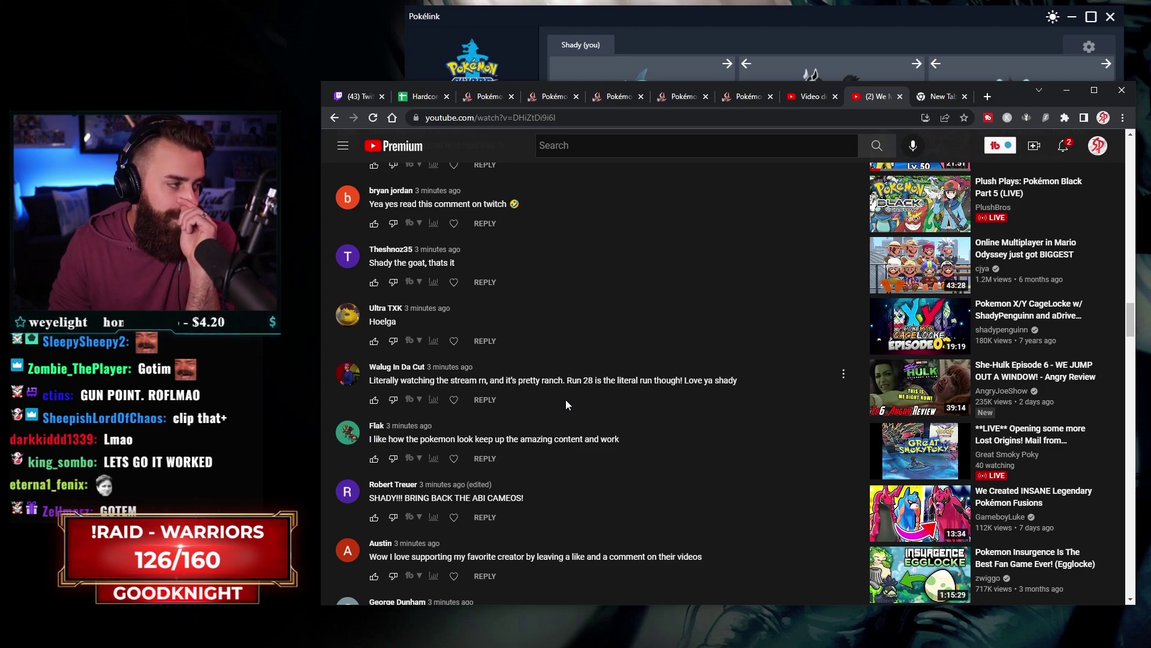
scroll(423, 326, up, 2)
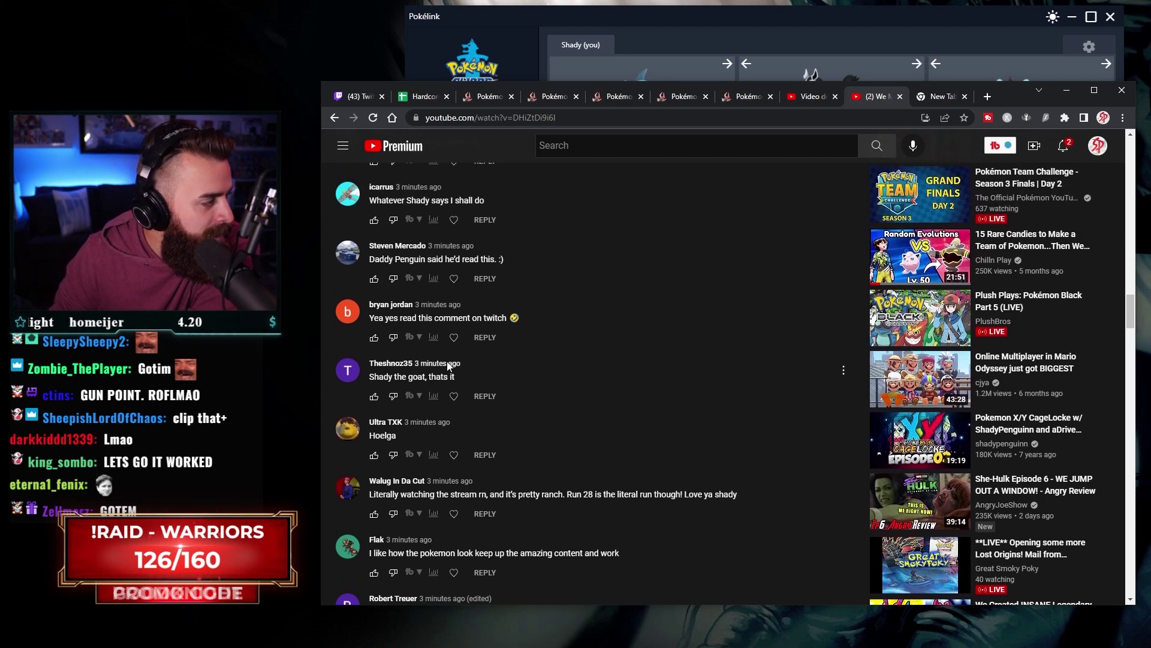
scroll(502, 406, up, 1)
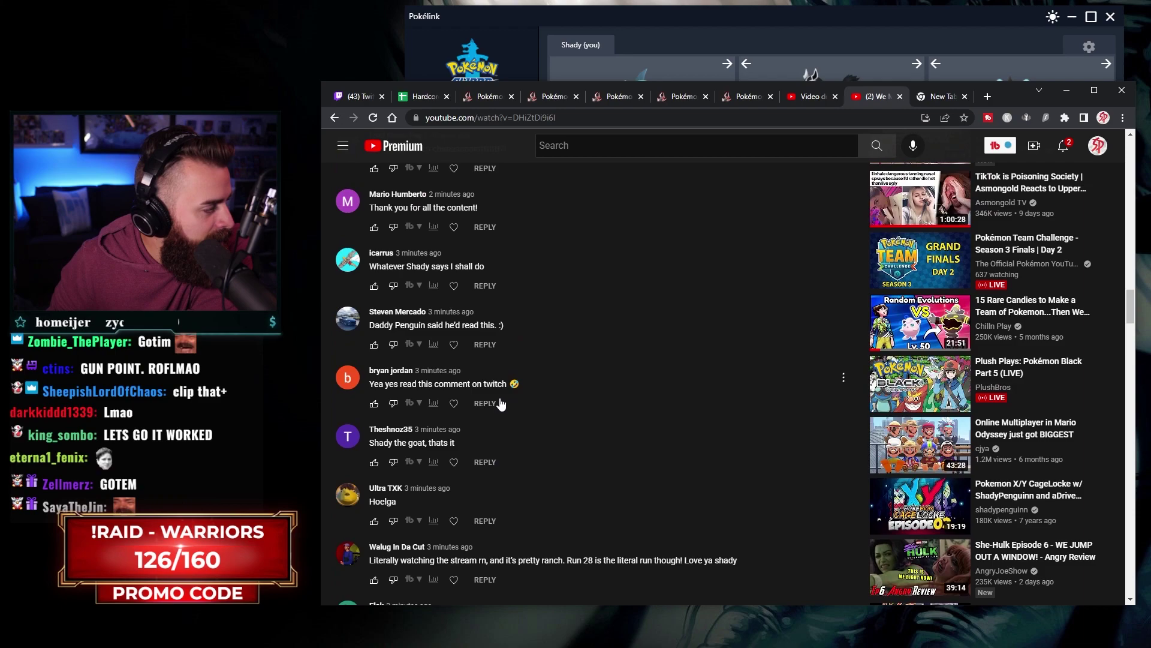
scroll(509, 395, up, 1)
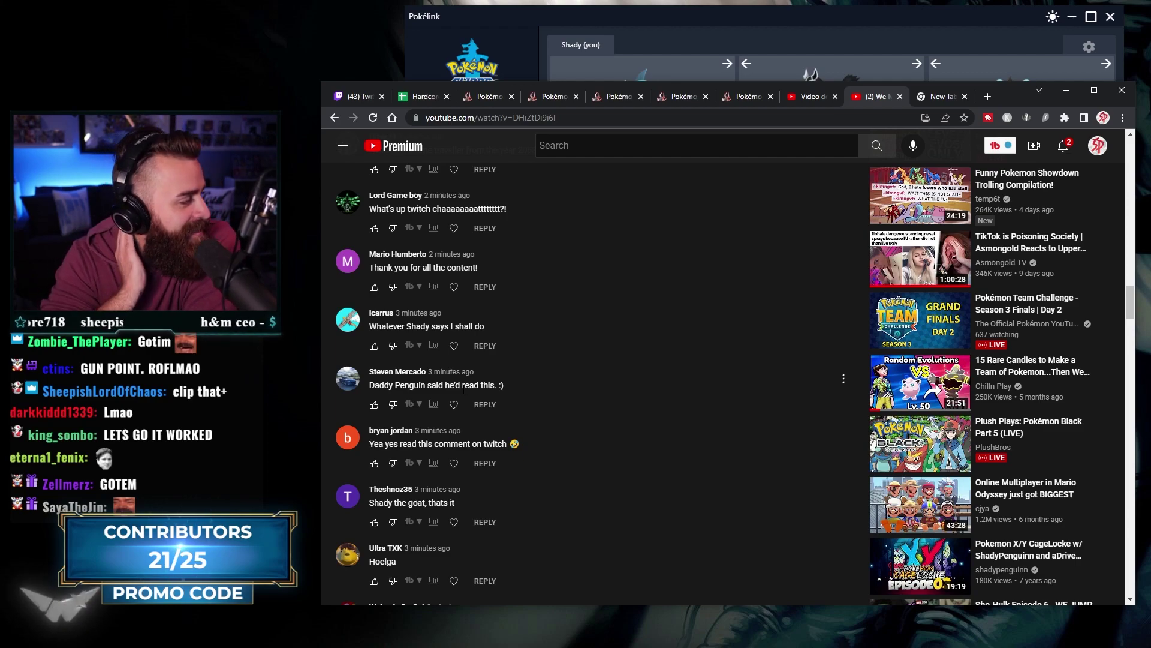
scroll(461, 363, up, 1)
scroll(494, 389, up, 1)
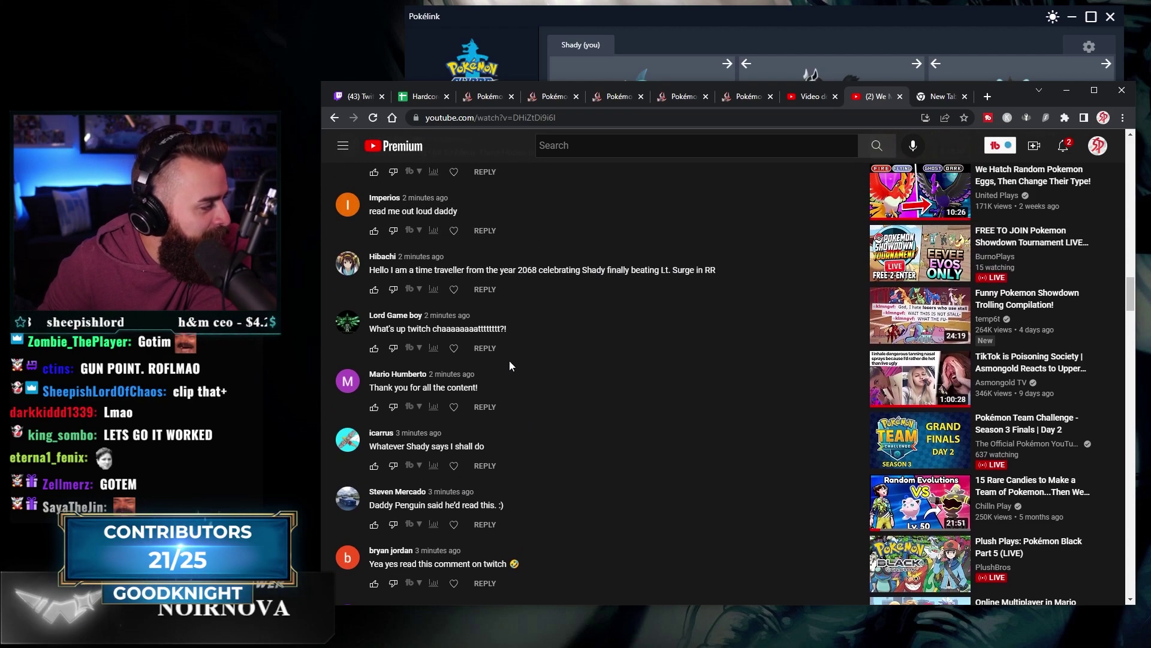
scroll(508, 364, up, 1)
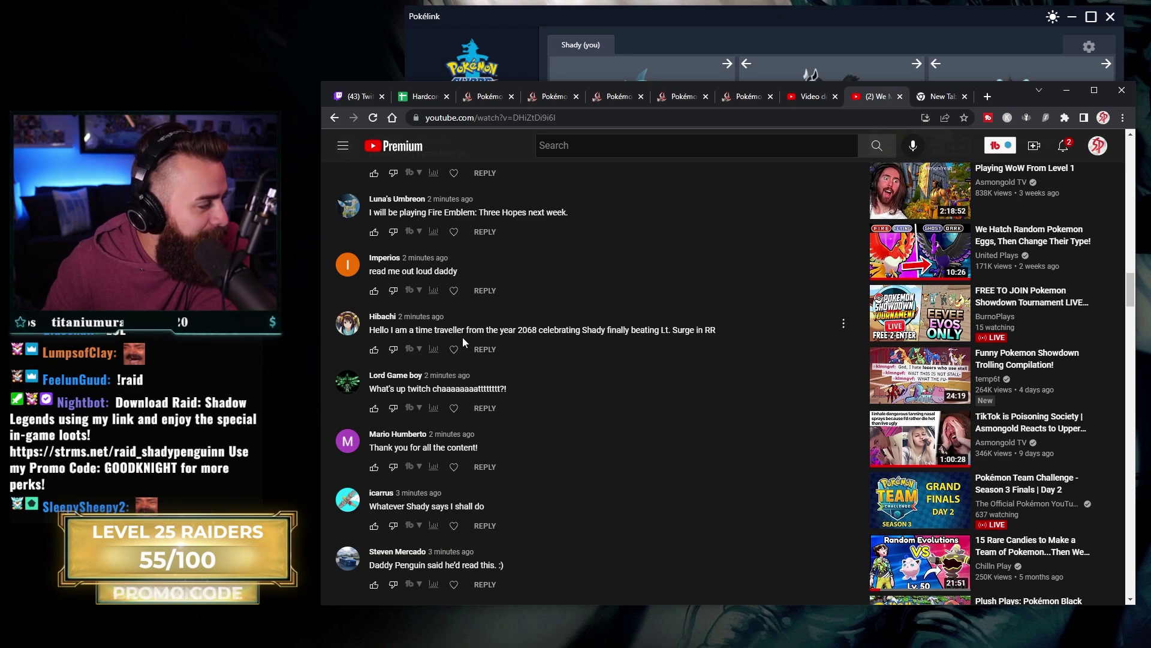
Step: Like the time-traveller comment and begin a reply under the 4 player Locke comment
click(374, 349)
scroll(500, 370, up, 2)
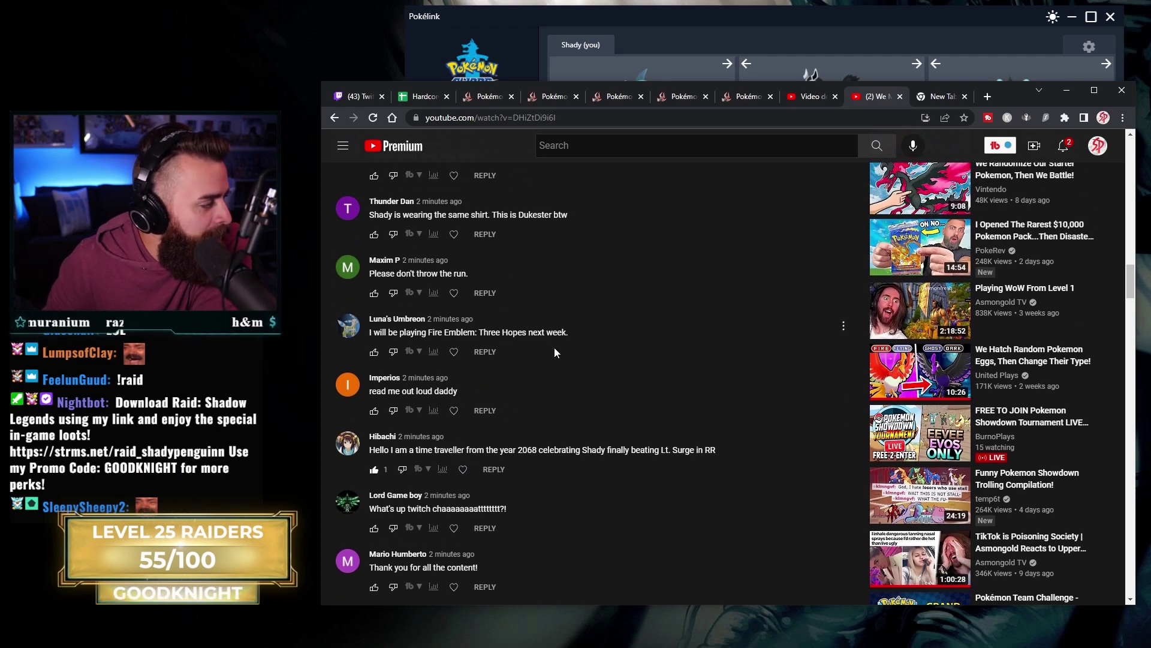
scroll(552, 352, up, 1)
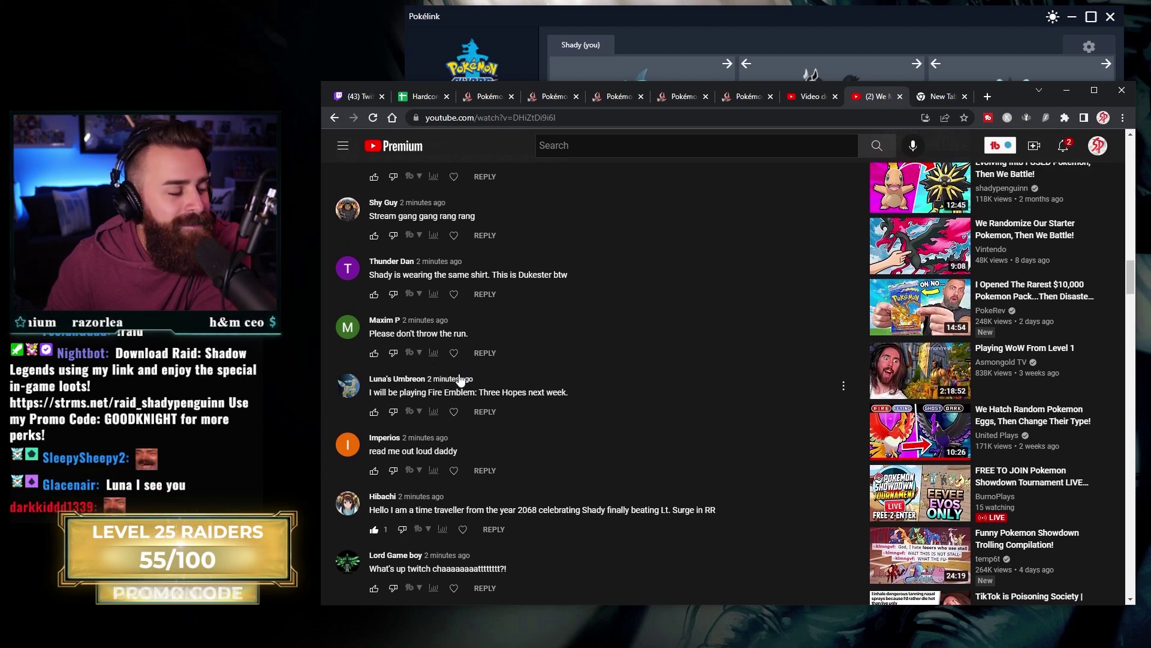
scroll(458, 369, up, 1)
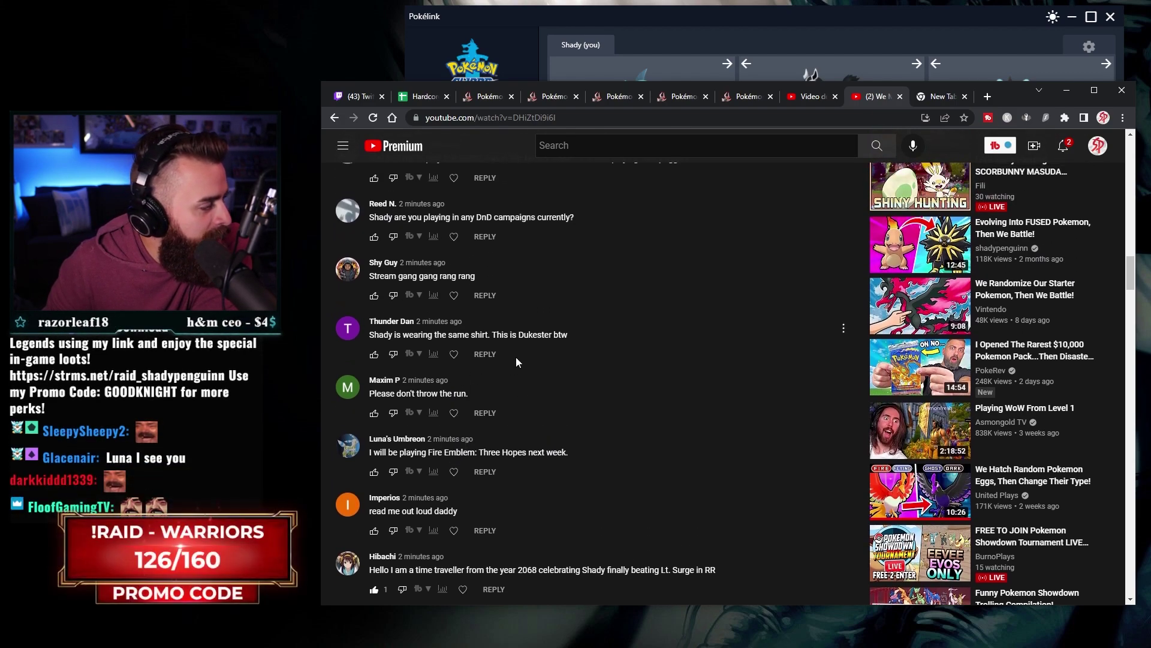
scroll(521, 360, up, 1)
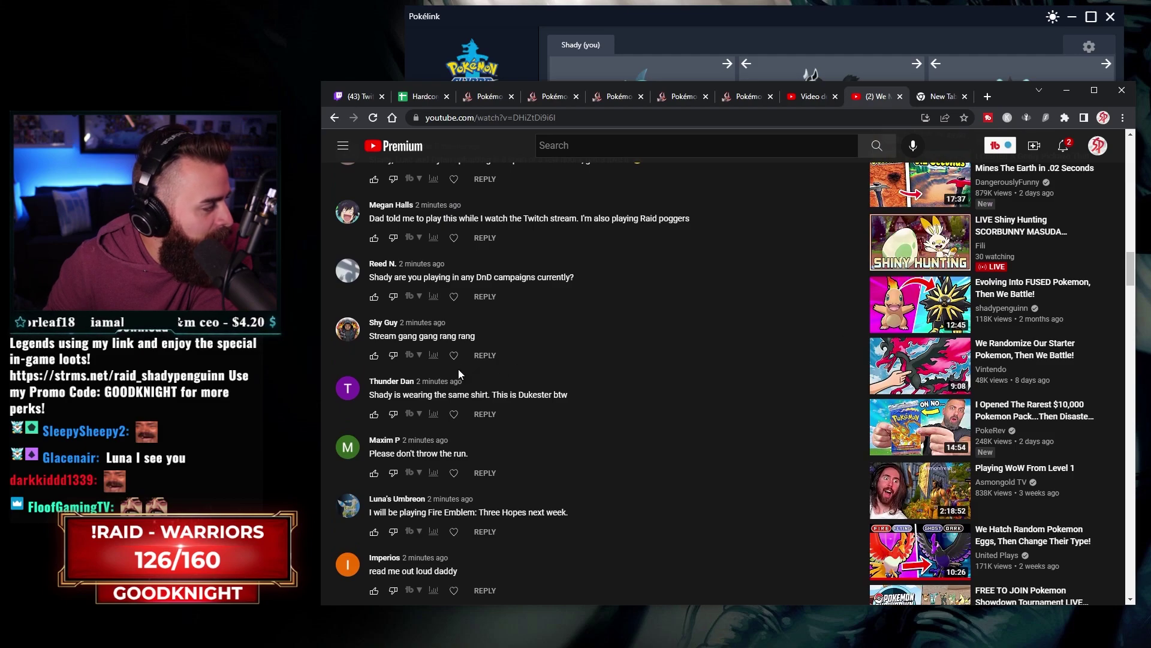
scroll(457, 355, up, 1)
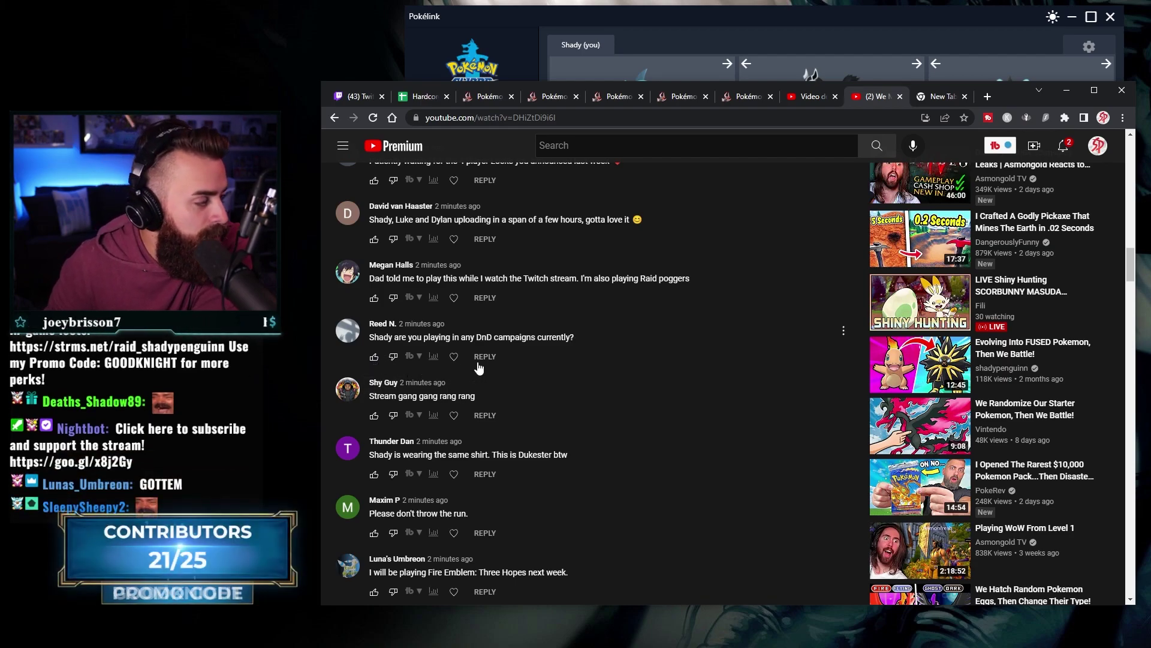
scroll(503, 371, up, 1)
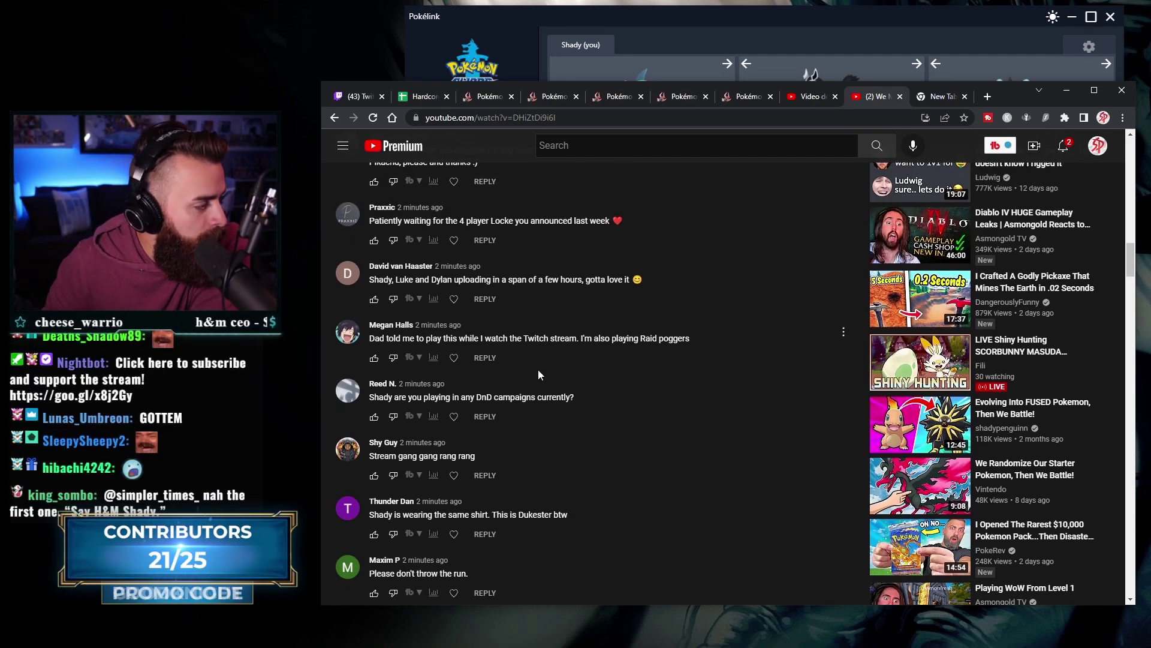
scroll(530, 368, up, 1)
scroll(530, 370, up, 1)
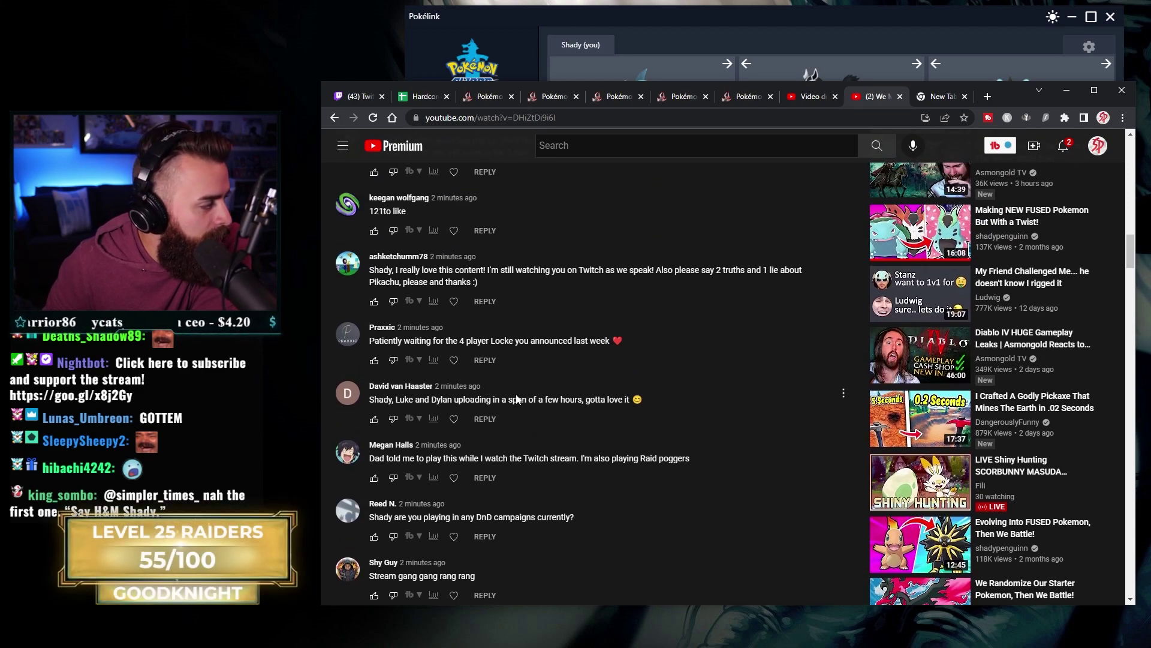
scroll(491, 422, up, 1)
scroll(509, 424, up, 1)
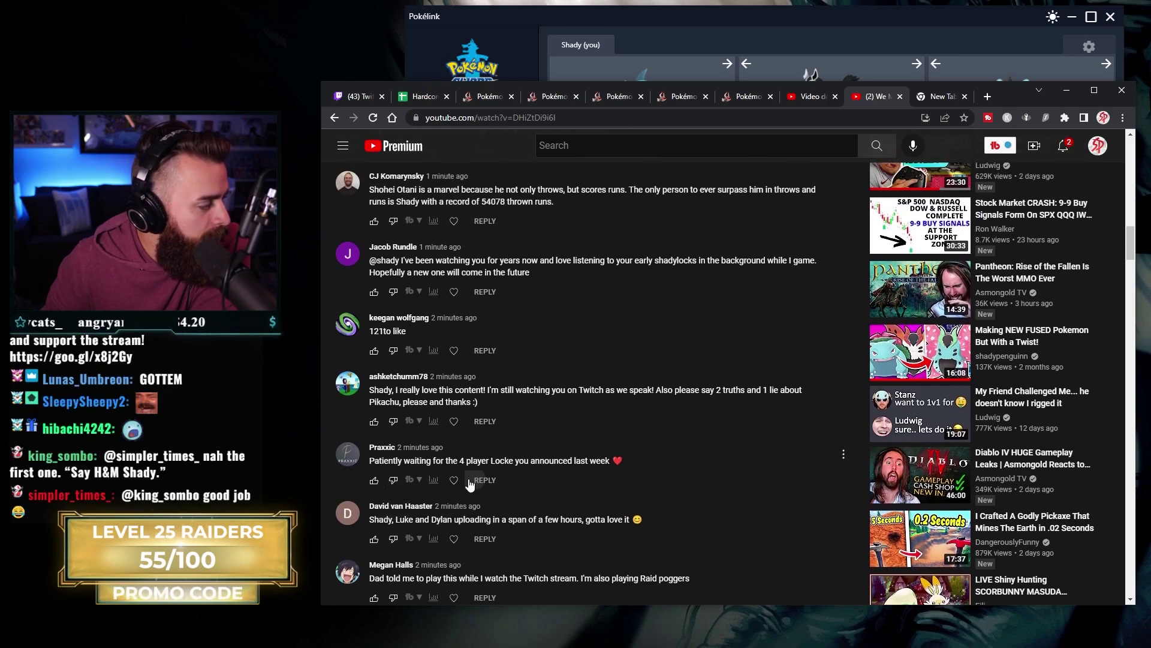
click(470, 483)
text(IT'S LIVE)
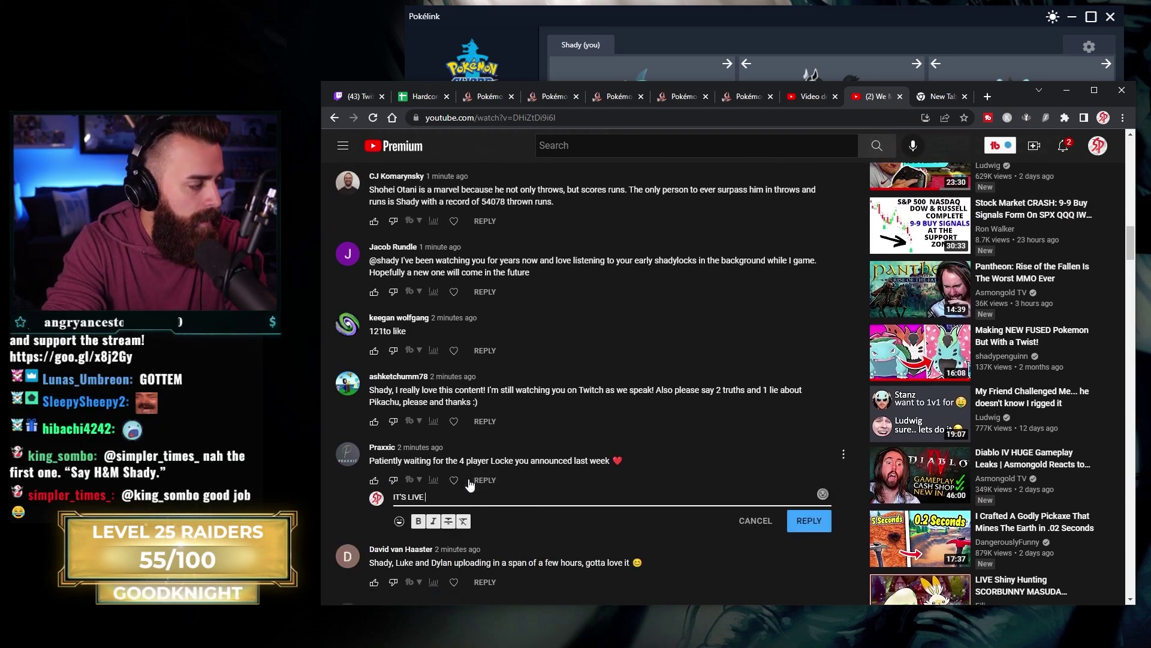
text(ER)
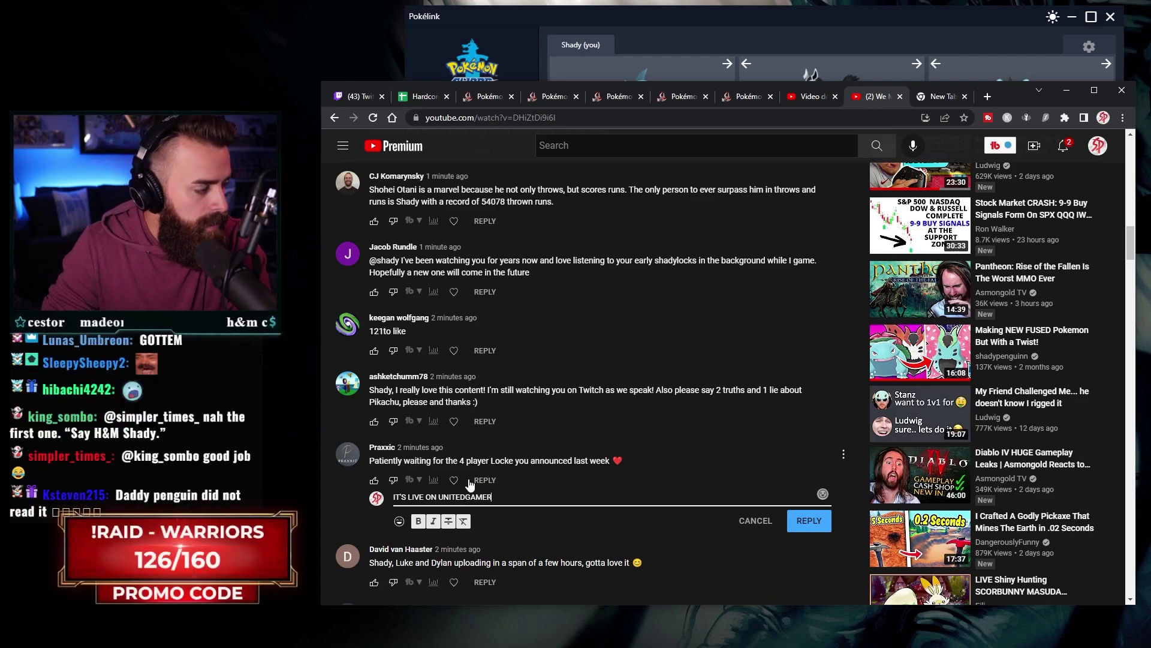
Step: Submit the reply 'IT'S LIVE ON UNITEDGAMER' under the 4 player Locke comment
click(825, 519)
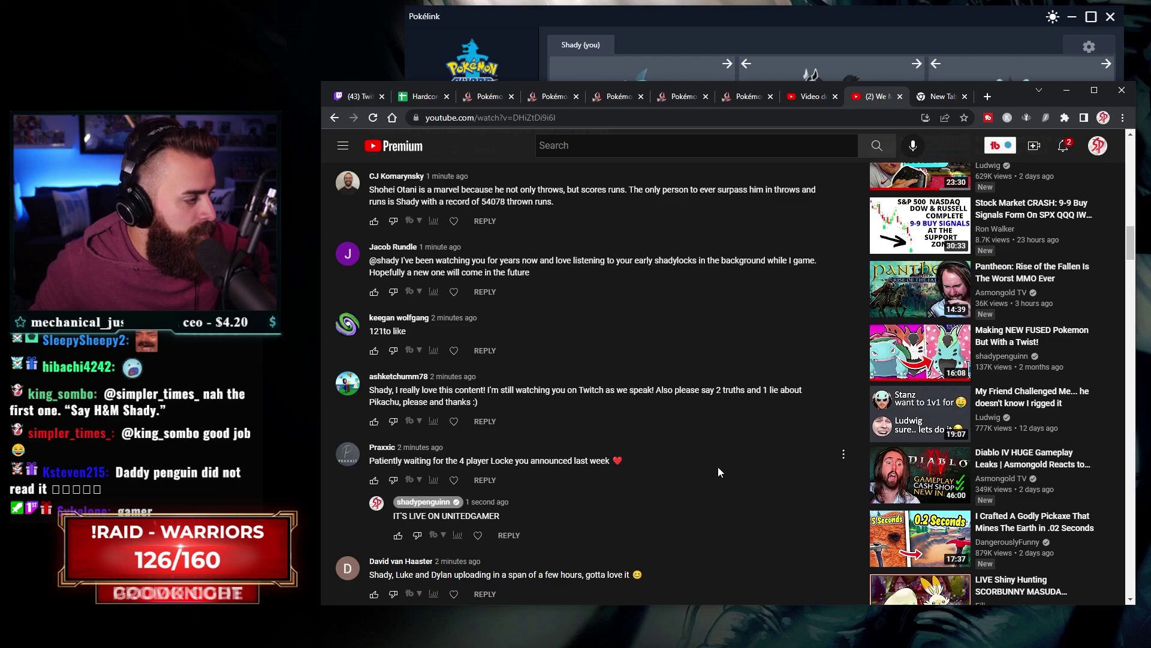
mouse_move(468, 333)
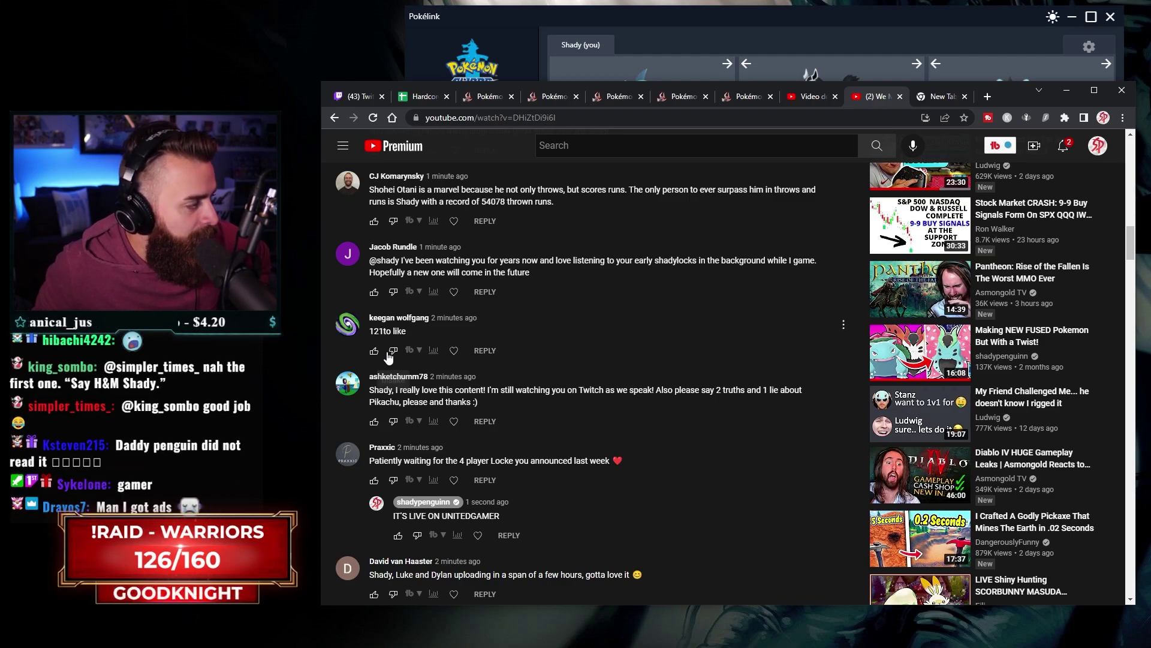
scroll(538, 356, up, 2)
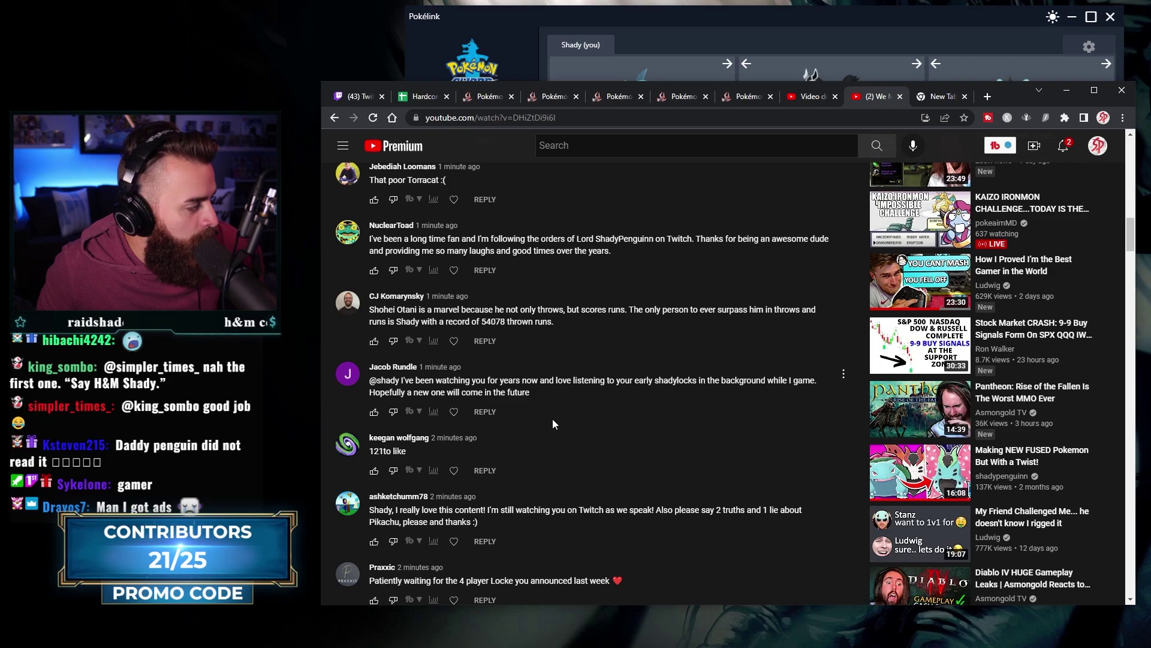
scroll(553, 419, up, 2)
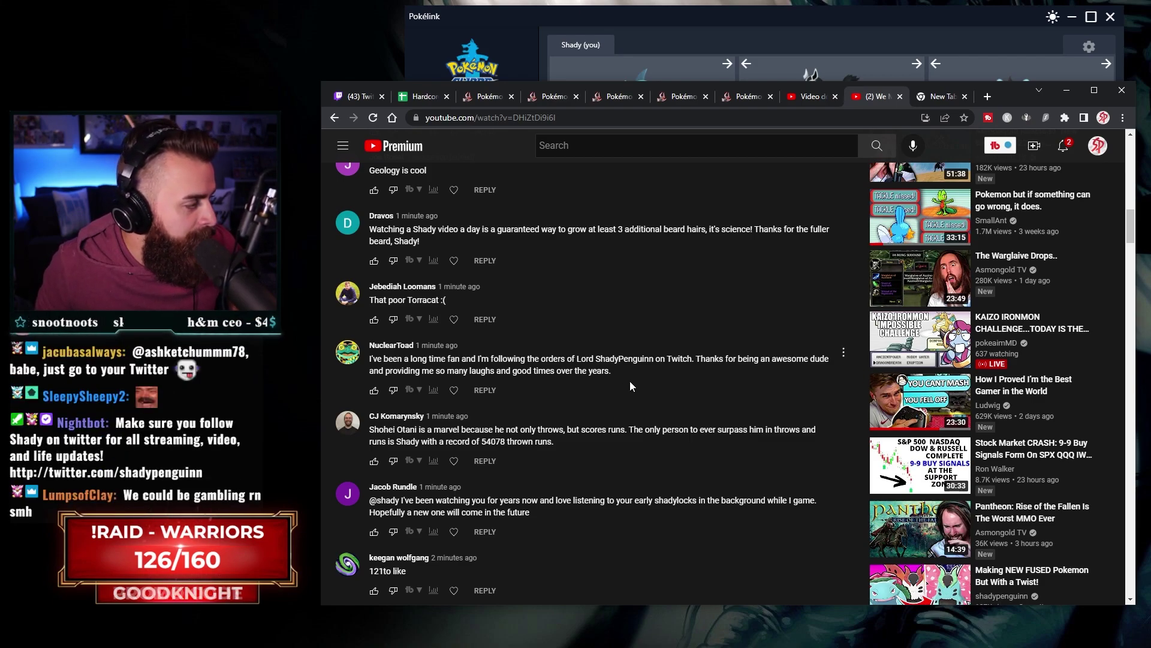
scroll(630, 379, up, 2)
scroll(457, 437, up, 1)
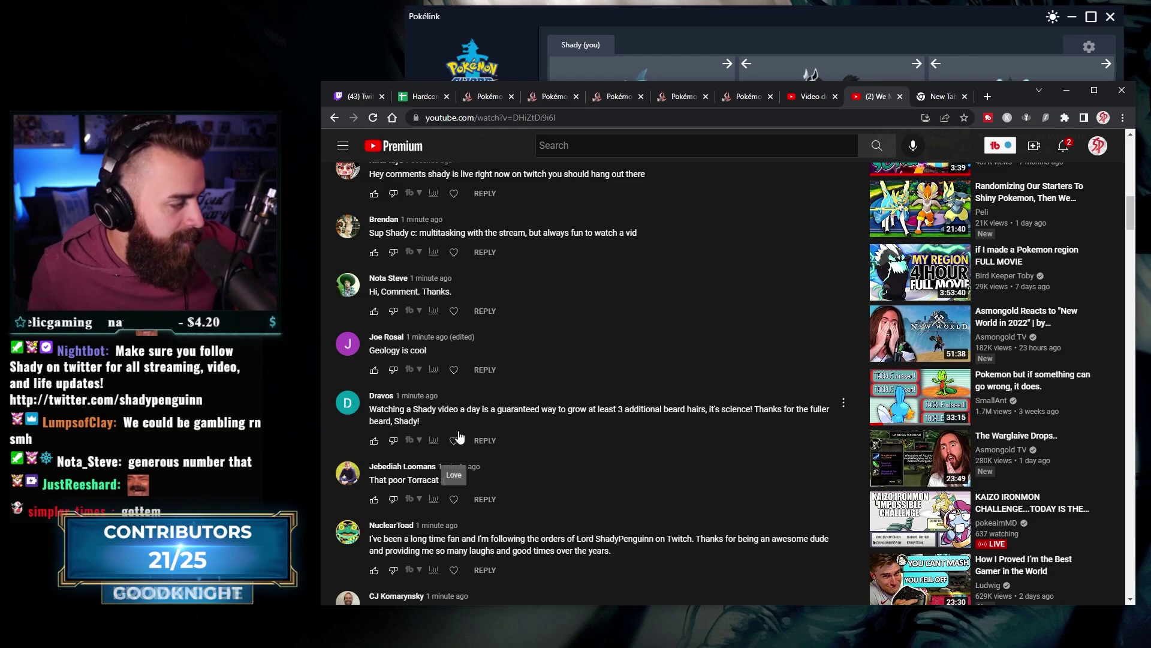
scroll(458, 437, up, 1)
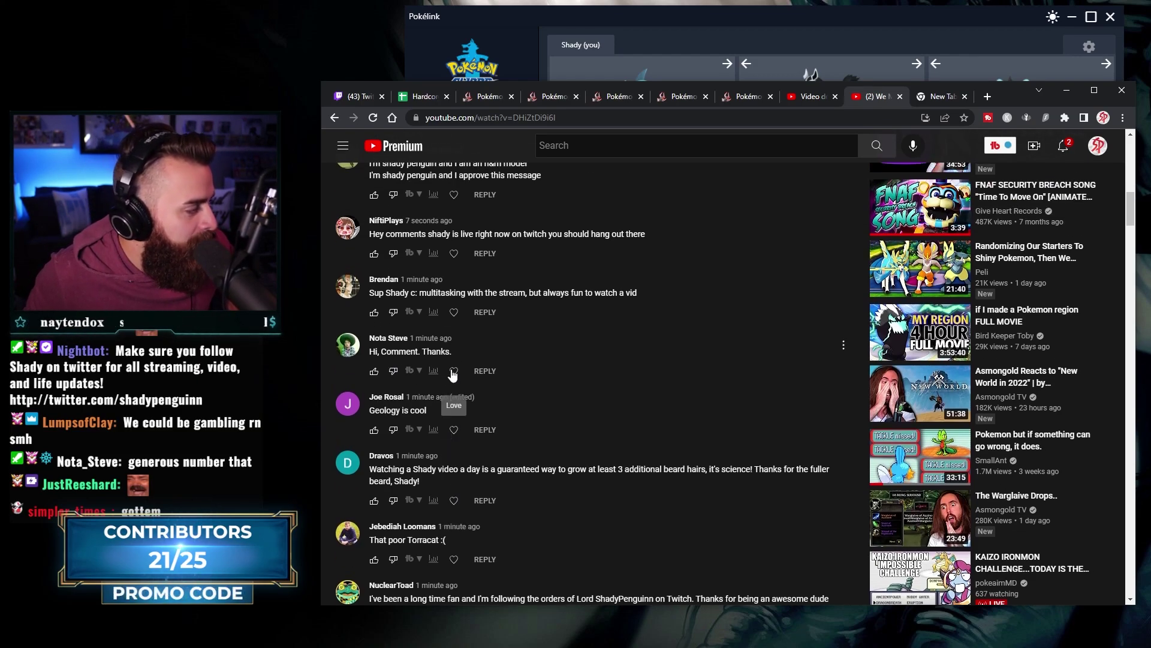
Step: Give one like each to the 'Hi, Comment. Thanks.' and h&m model comments
click(375, 371)
scroll(465, 405, up, 1)
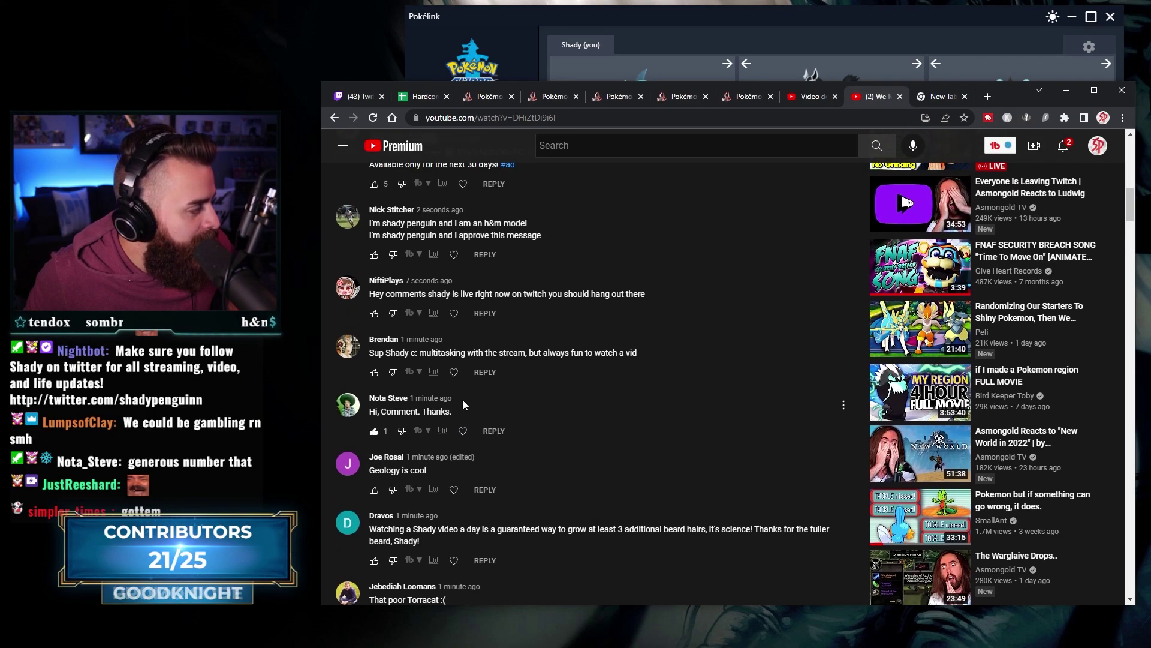
scroll(576, 400, up, 2)
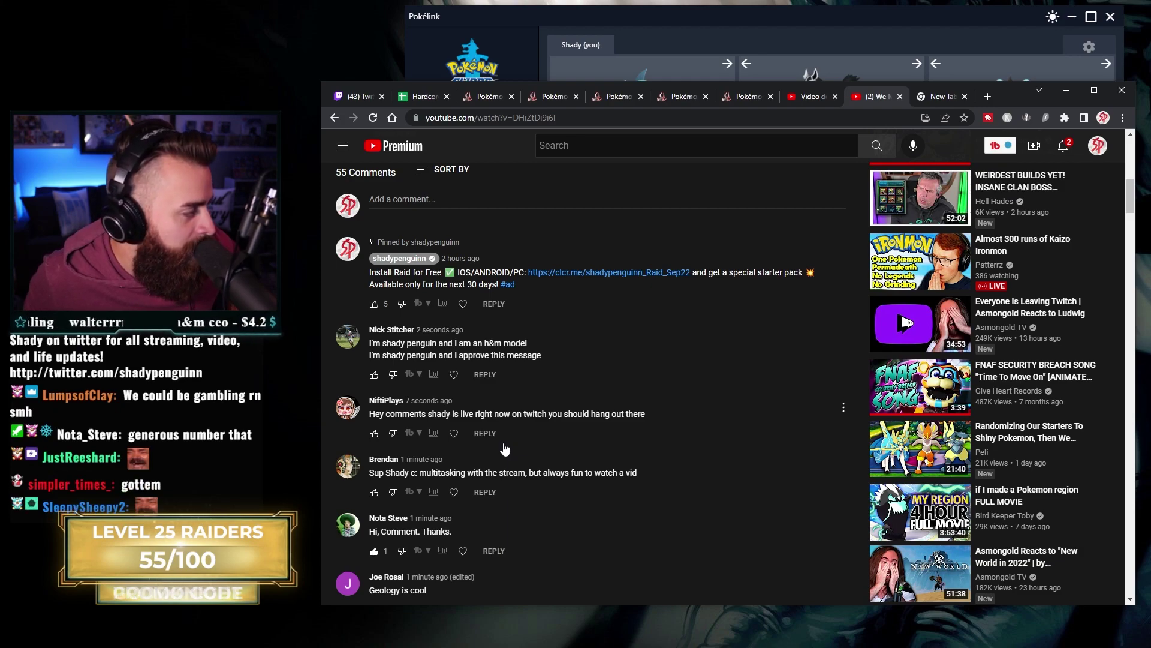
scroll(510, 388, up, 1)
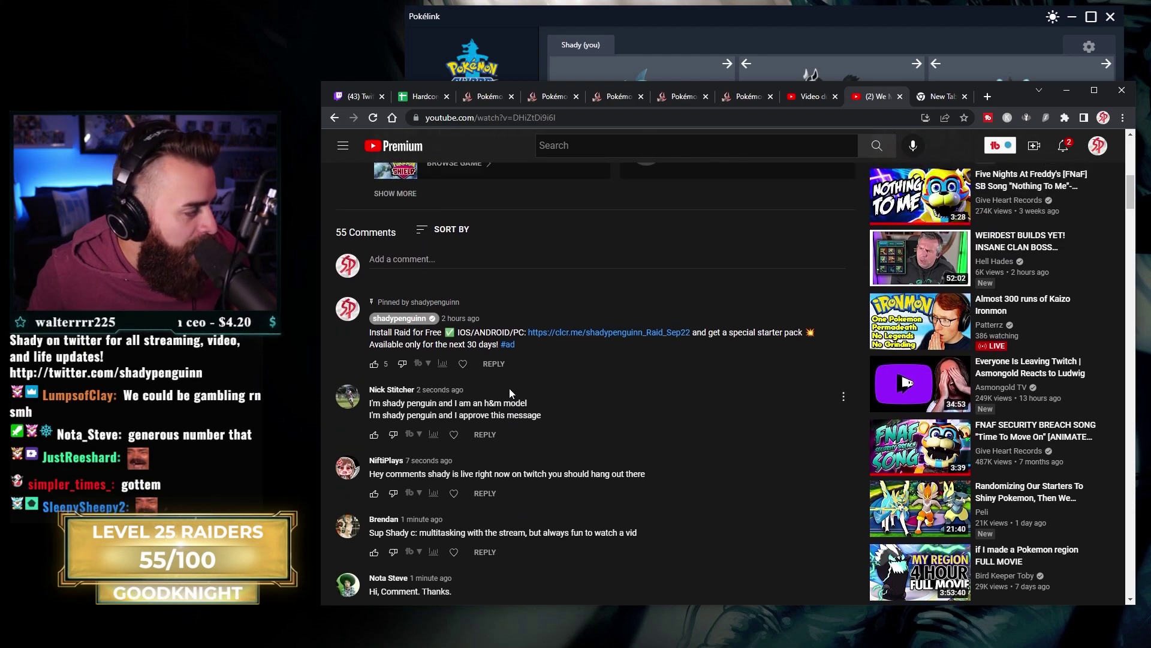
drag(582, 414, 376, 415)
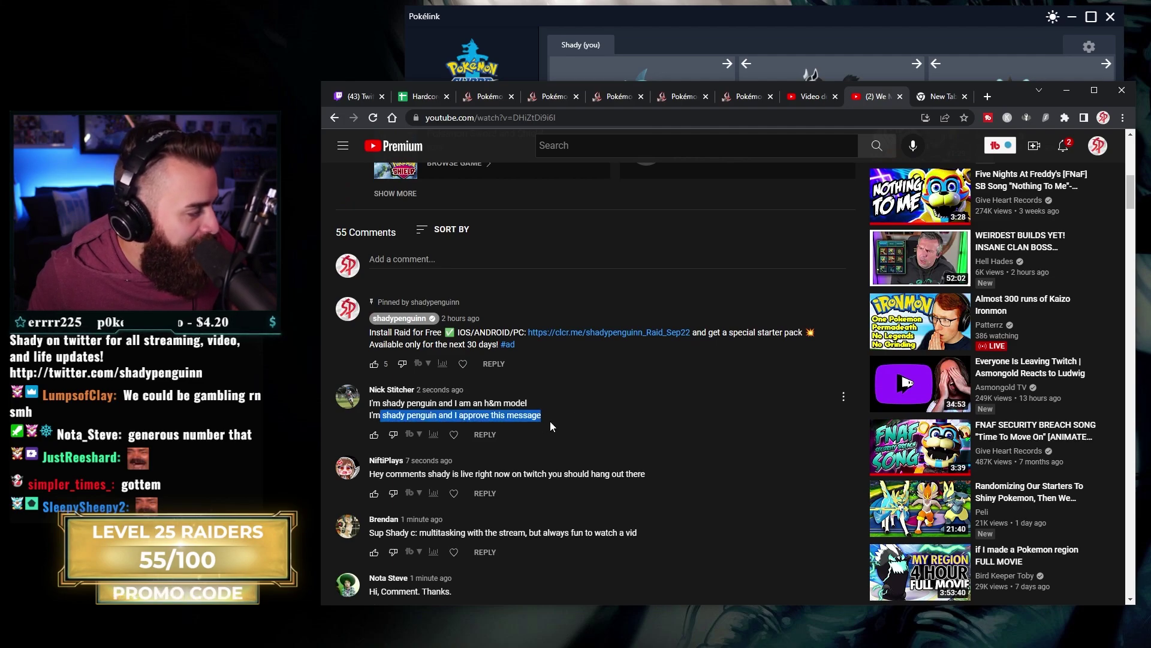
click(544, 415)
click(374, 436)
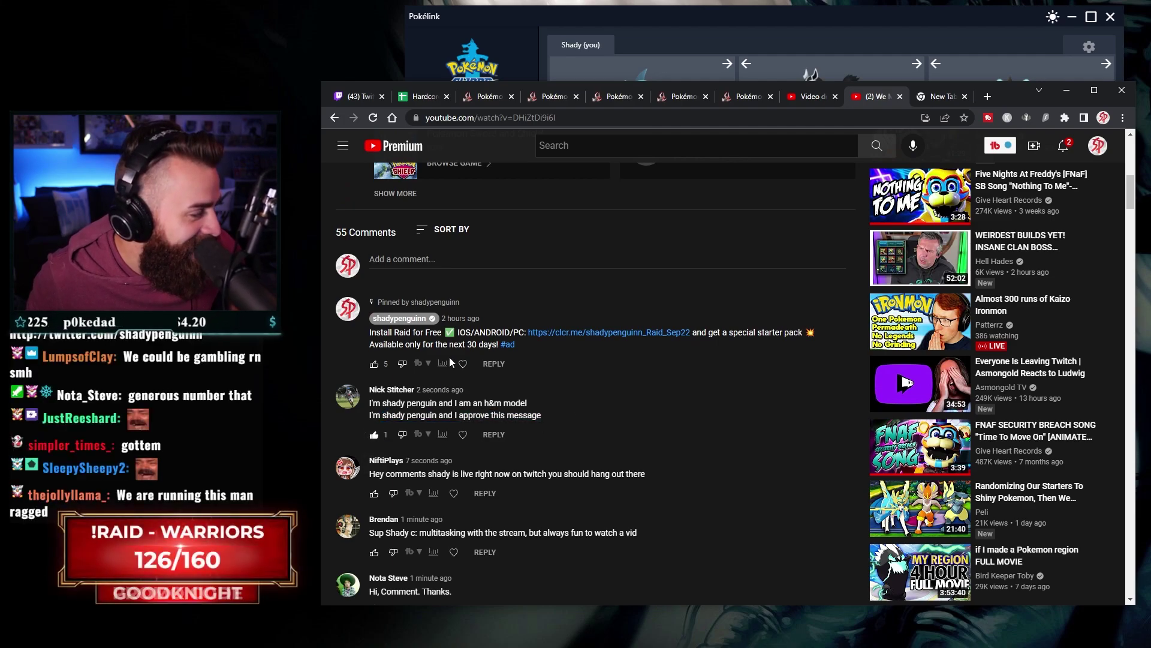
scroll(446, 358, up, 2)
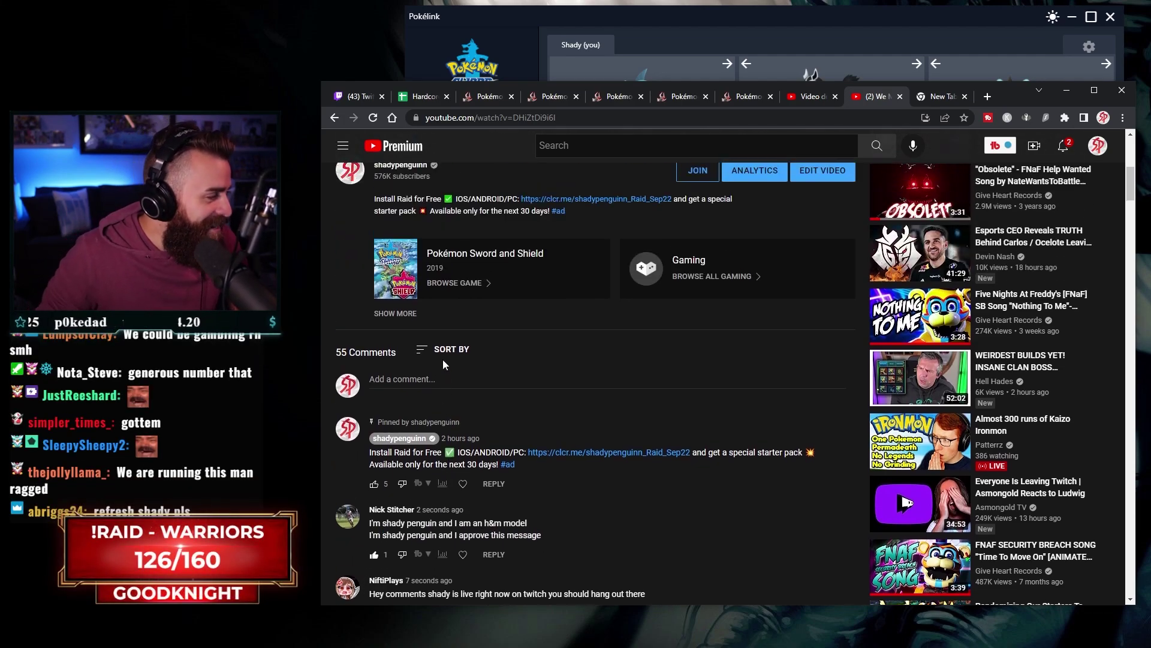
Step: Close the active YouTube video tab in Chrome
click(899, 96)
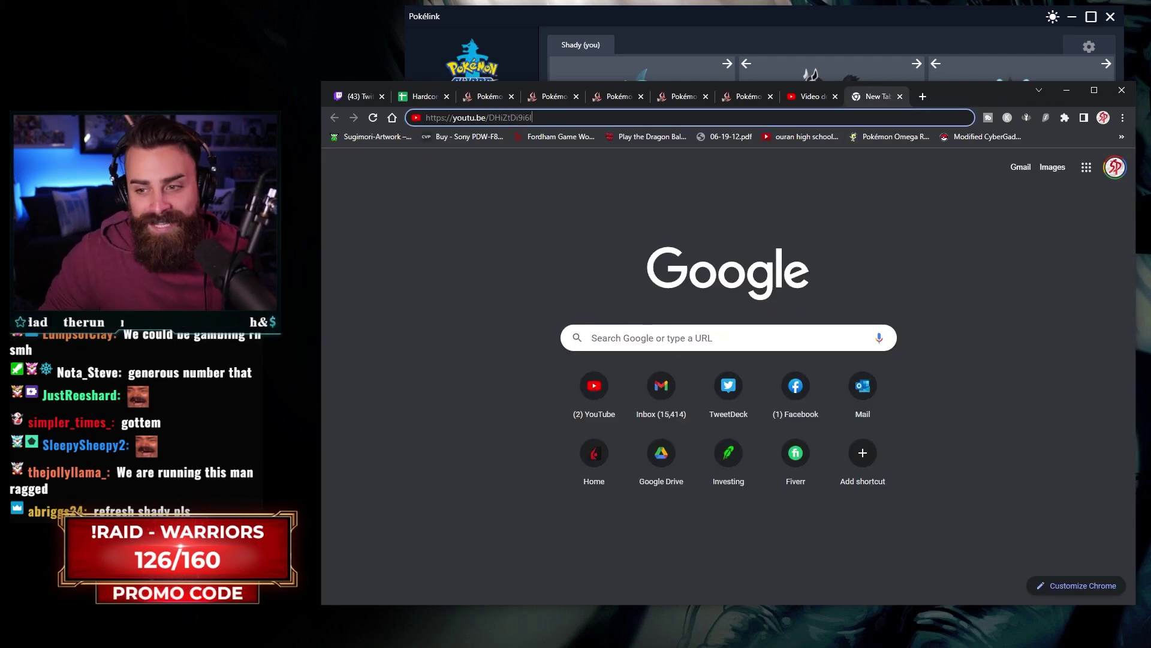